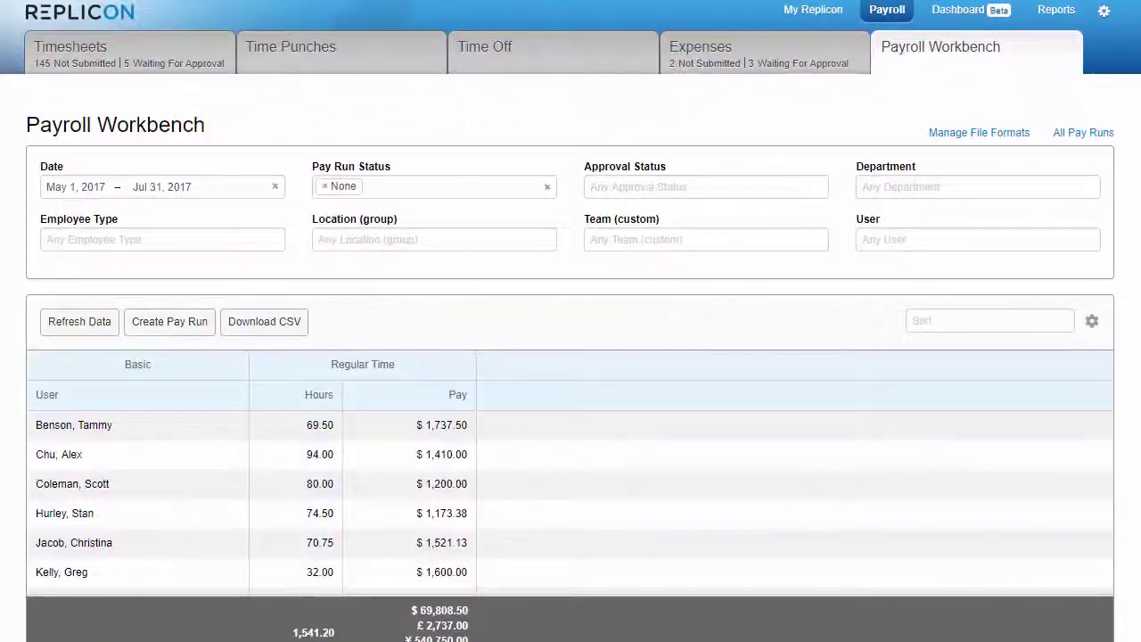
- Include pay runs with status None and Draft, then refresh the payroll data
{"action": "left_click", "coordinate": [364, 186]}
{"action": "left_click", "coordinate": [328, 211]}
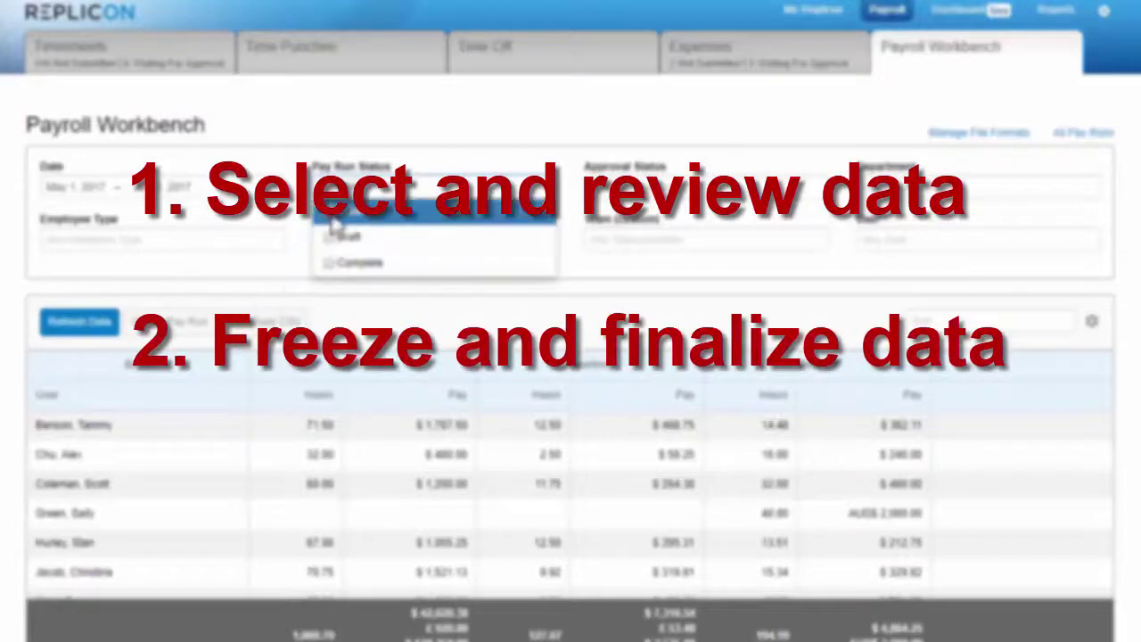
{"action": "left_click", "coordinate": [326, 237]}
{"action": "left_click", "coordinate": [105, 330]}
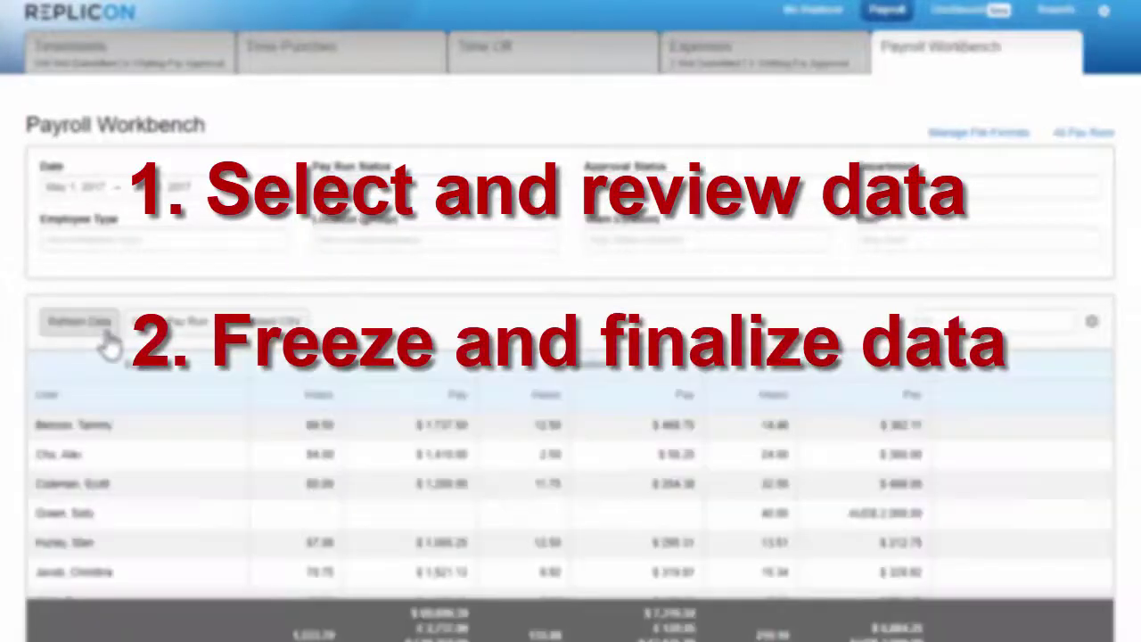
- Filter the workbench by the last department in the Department list
{"action": "left_click", "coordinate": [73, 239]}
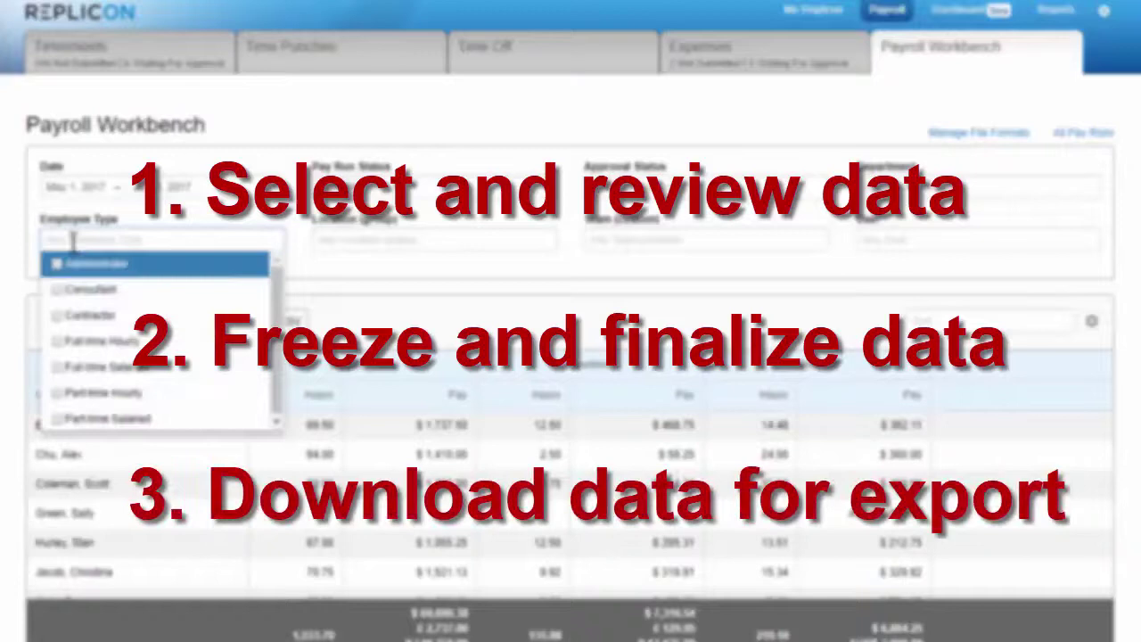
{"action": "left_click", "coordinate": [73, 239]}
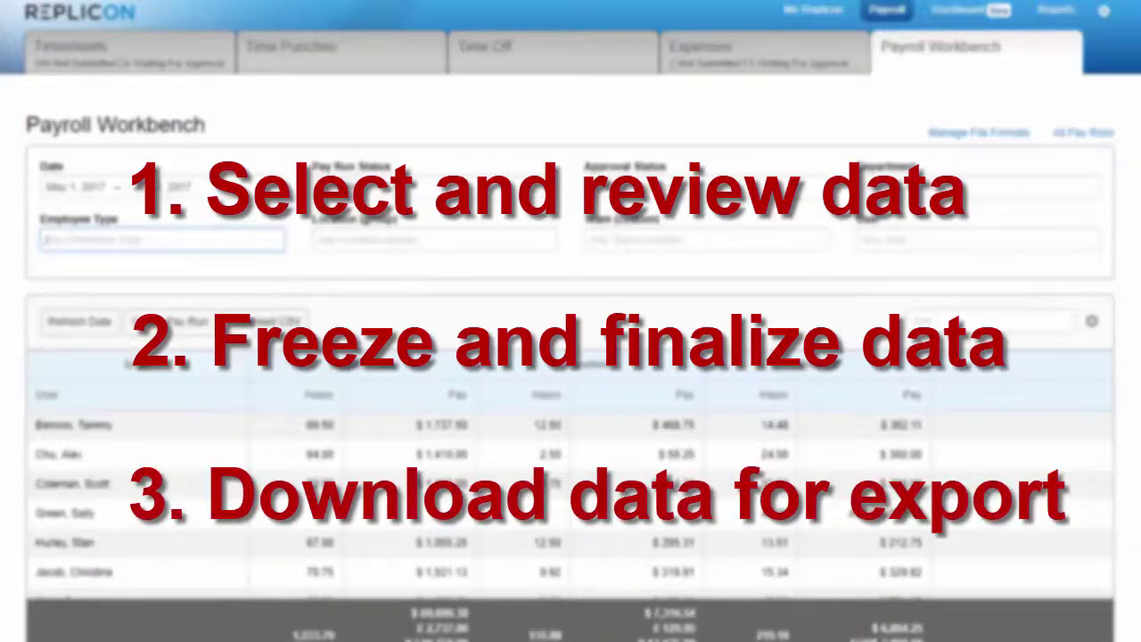
{"action": "left_click", "coordinate": [980, 187]}
{"action": "left_click", "coordinate": [896, 365]}
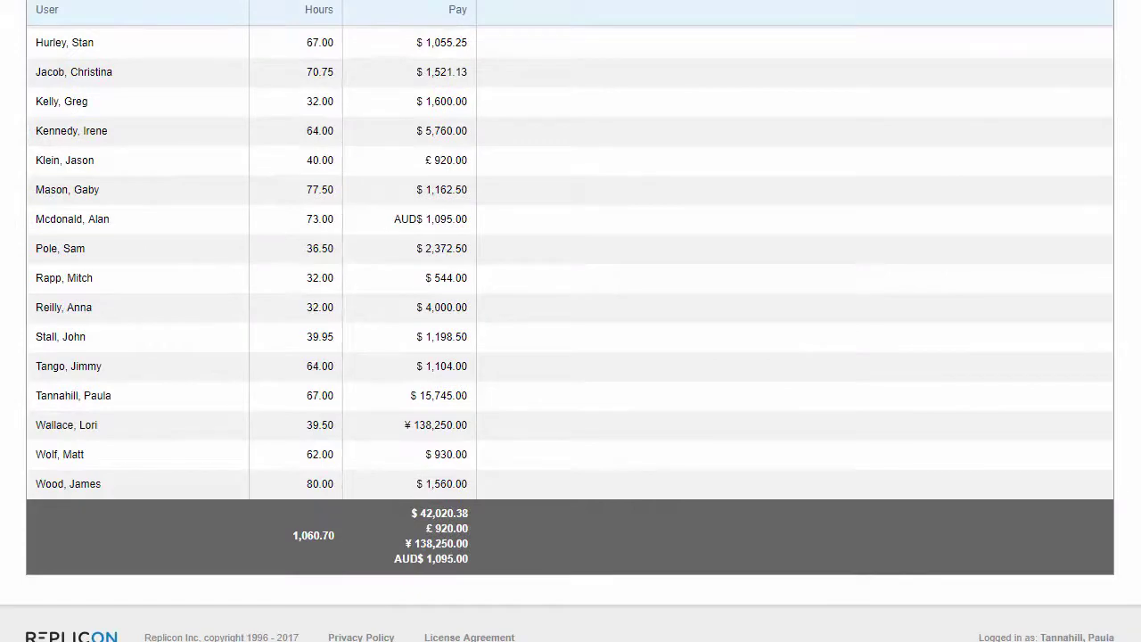
{"action": "scroll", "coordinate": [570, 321], "scroll_direction": "up", "scroll_amount": 5}
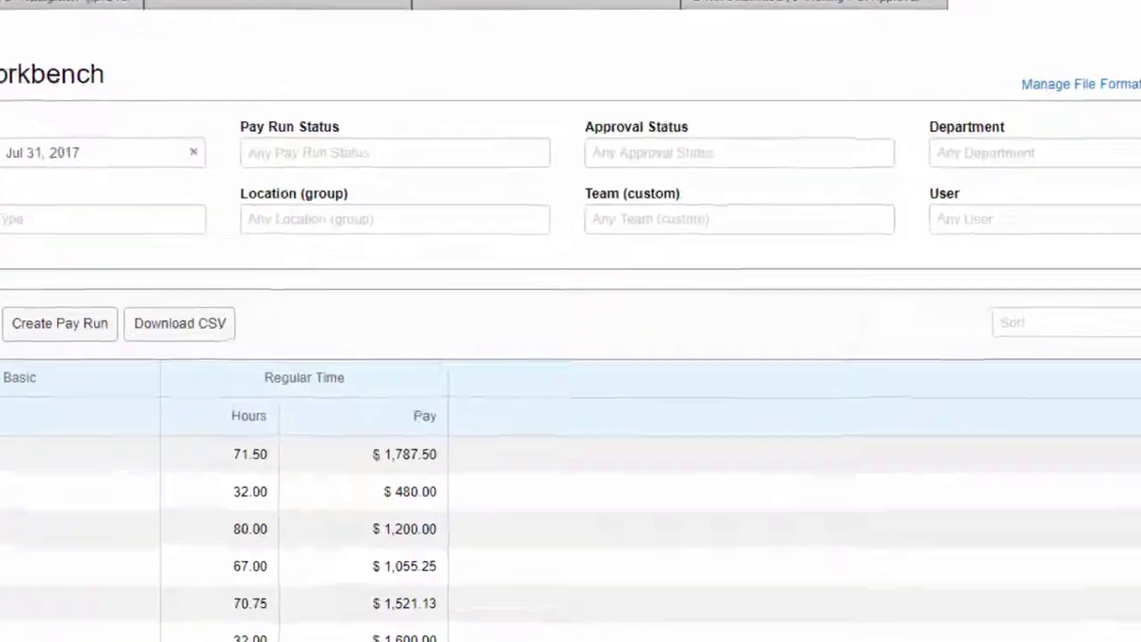
- Add Overtime Hours, Overtime Pay and Time Off Pay columns to the payroll table
{"action": "left_click", "coordinate": [1091, 322]}
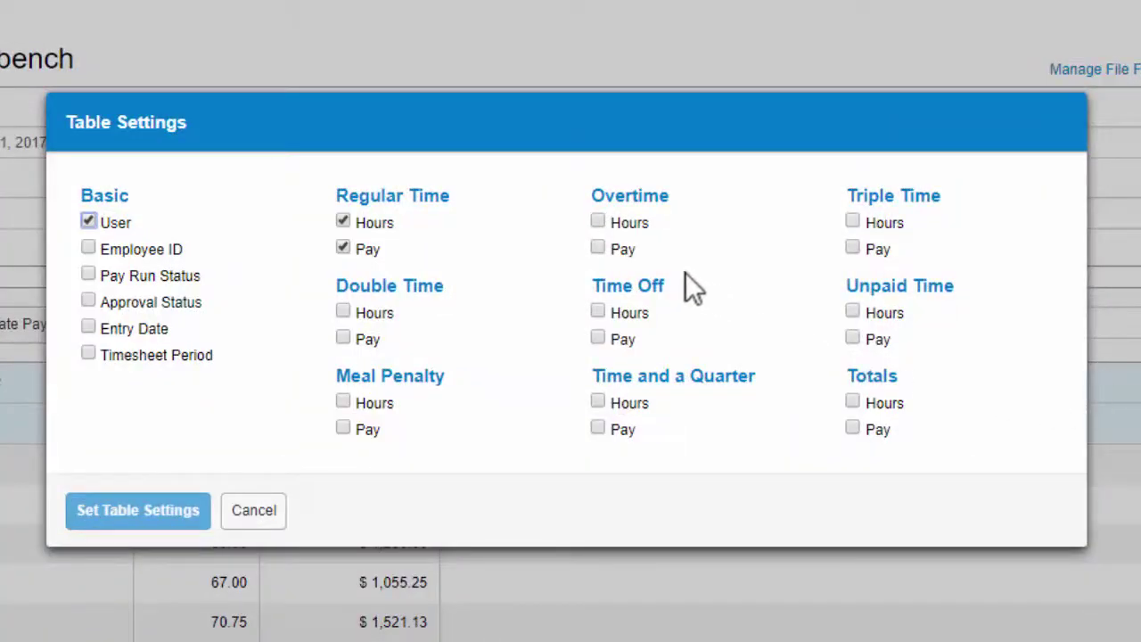
{"action": "left_click", "coordinate": [603, 224]}
{"action": "left_click", "coordinate": [603, 248]}
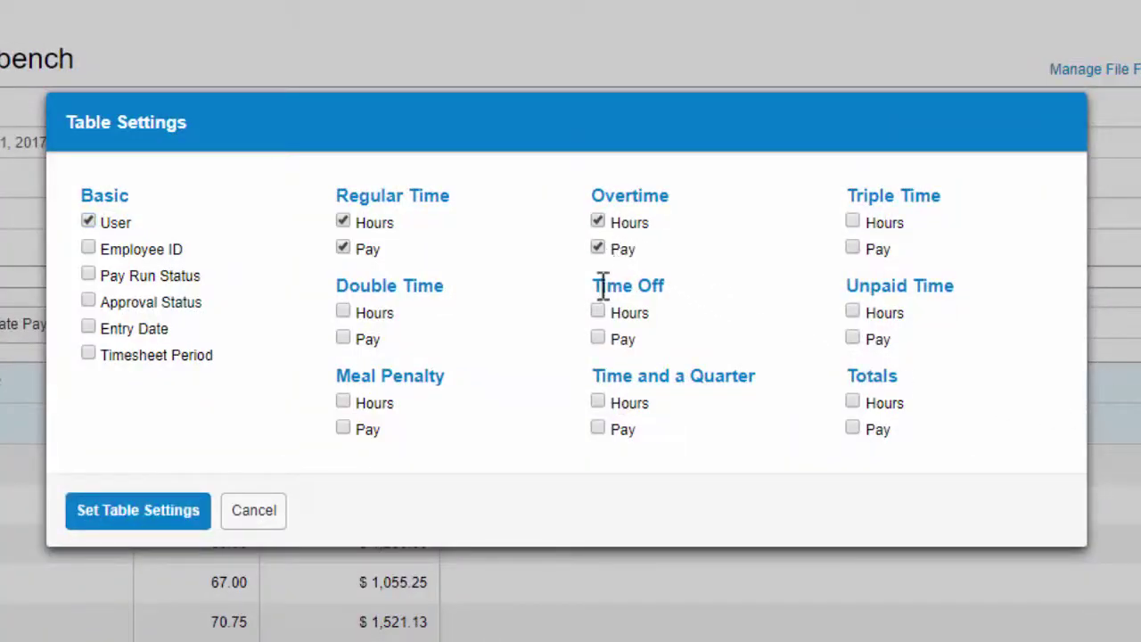
{"action": "left_click", "coordinate": [599, 337]}
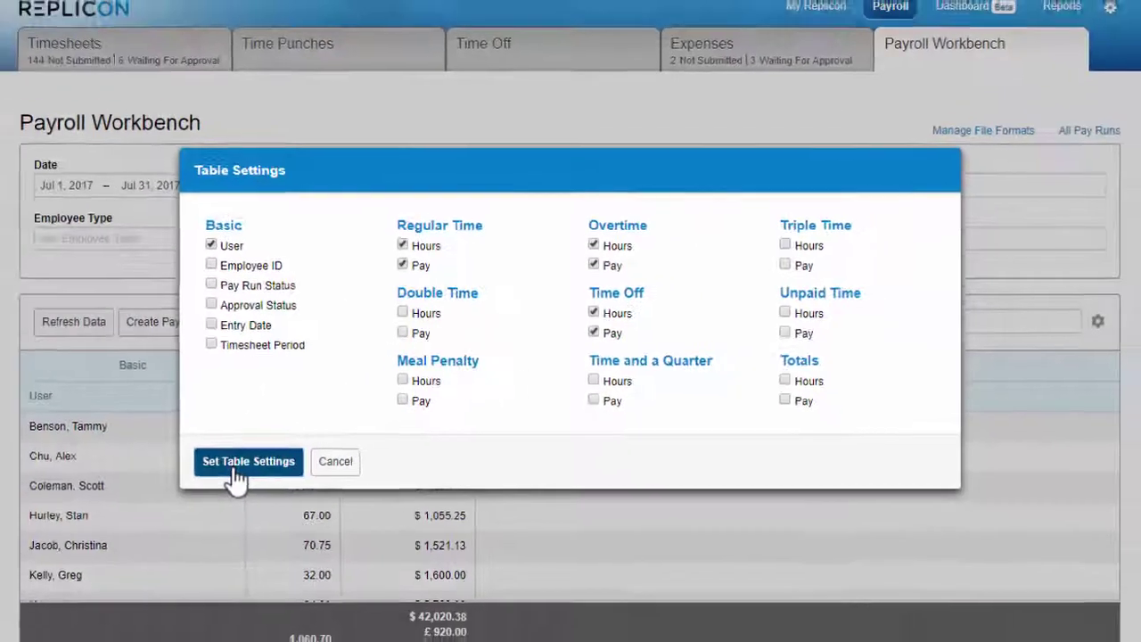
{"action": "left_click", "coordinate": [234, 461]}
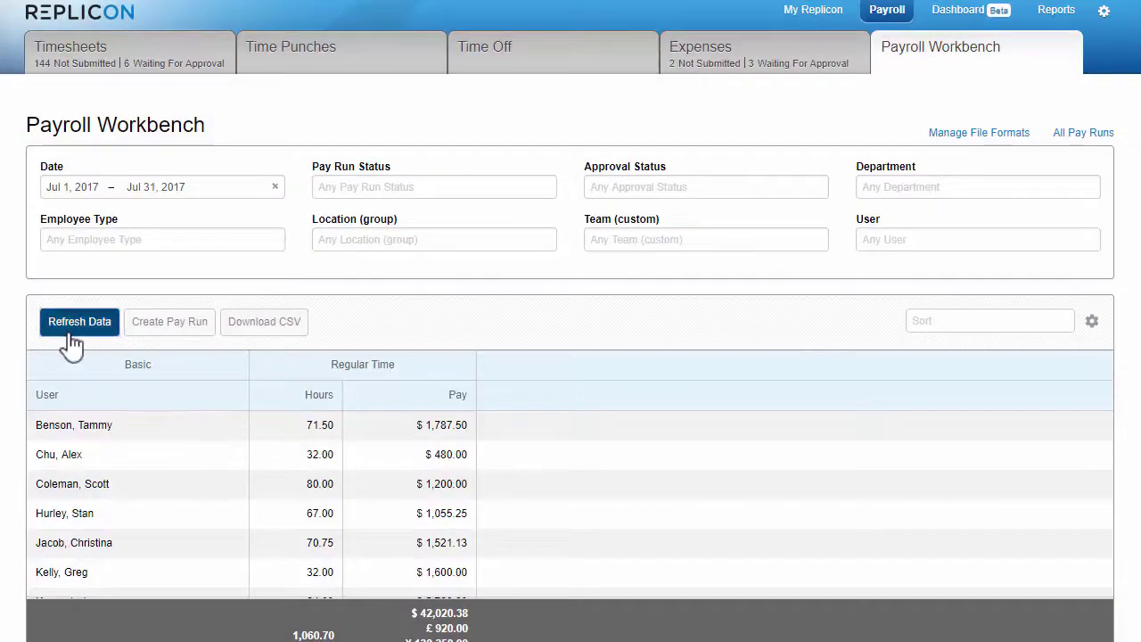
- Reload the data, then start the date range on May 1, 2017
{"action": "left_click", "coordinate": [71, 335]}
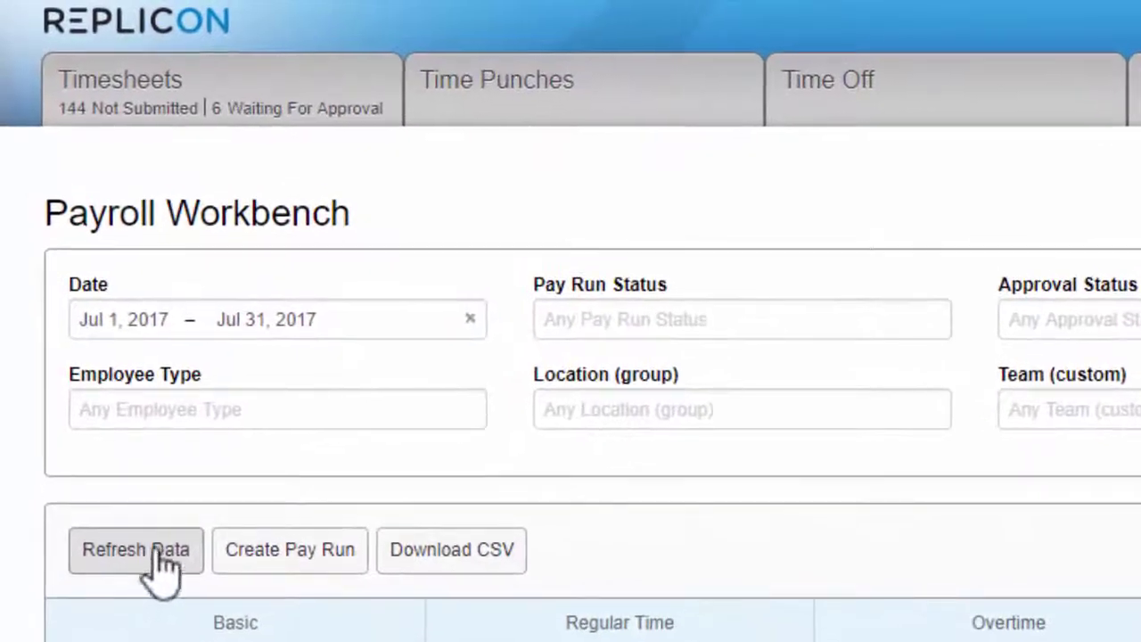
{"action": "left_click", "coordinate": [152, 322]}
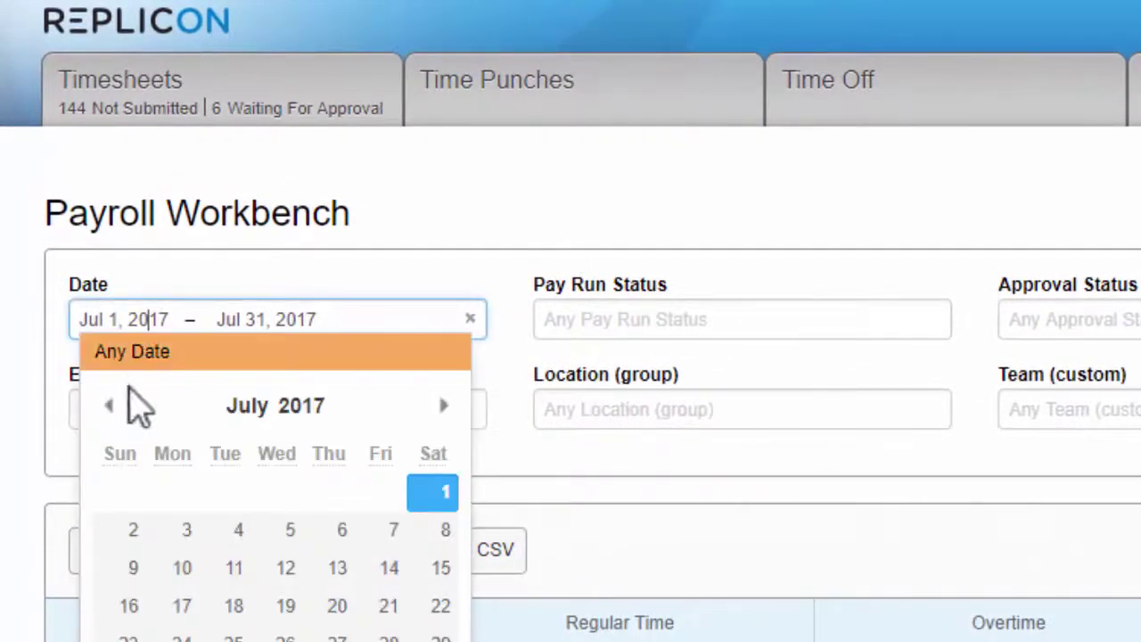
{"action": "left_click", "coordinate": [108, 405]}
{"action": "left_click", "coordinate": [108, 406]}
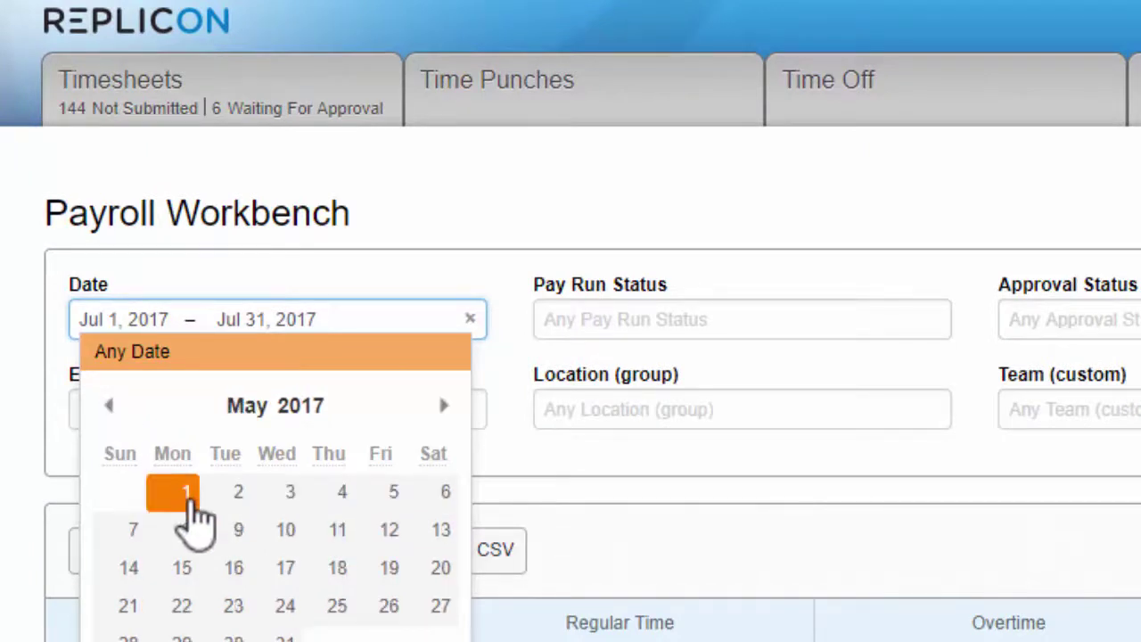
{"action": "left_click", "coordinate": [186, 495]}
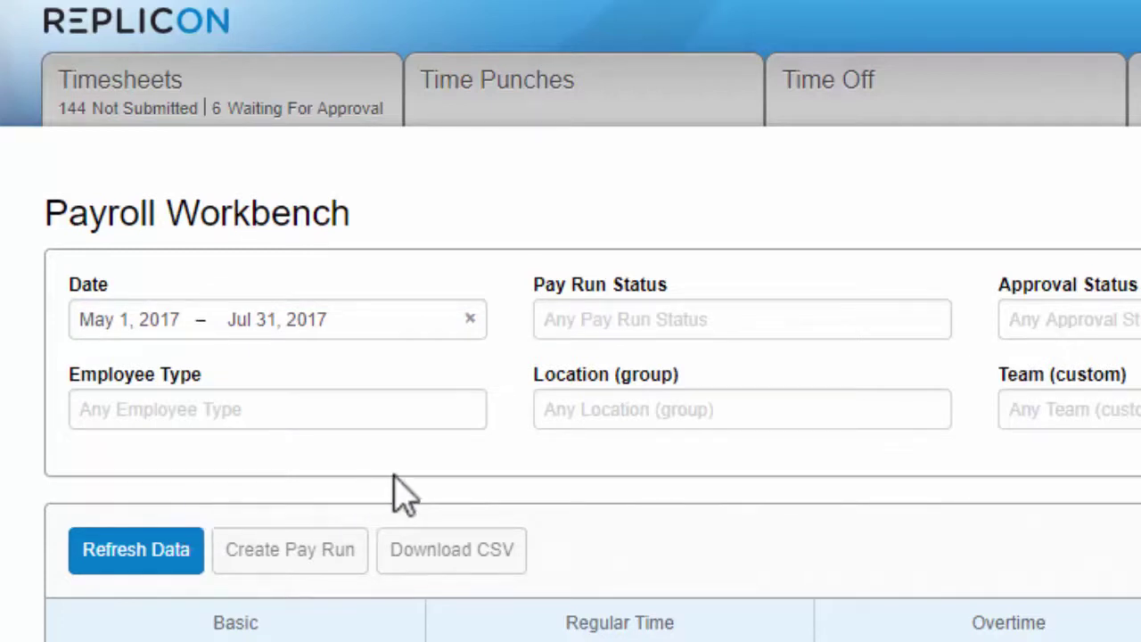
- Limit the pay run status to None and refresh the payroll data
{"action": "left_click", "coordinate": [623, 319]}
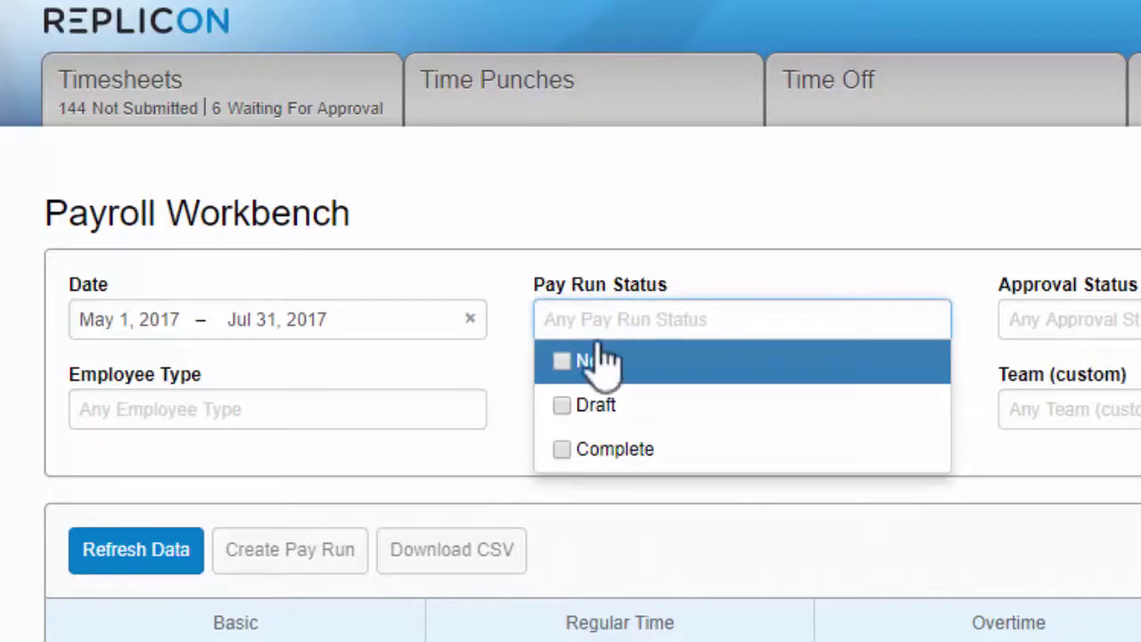
{"action": "left_click", "coordinate": [564, 365]}
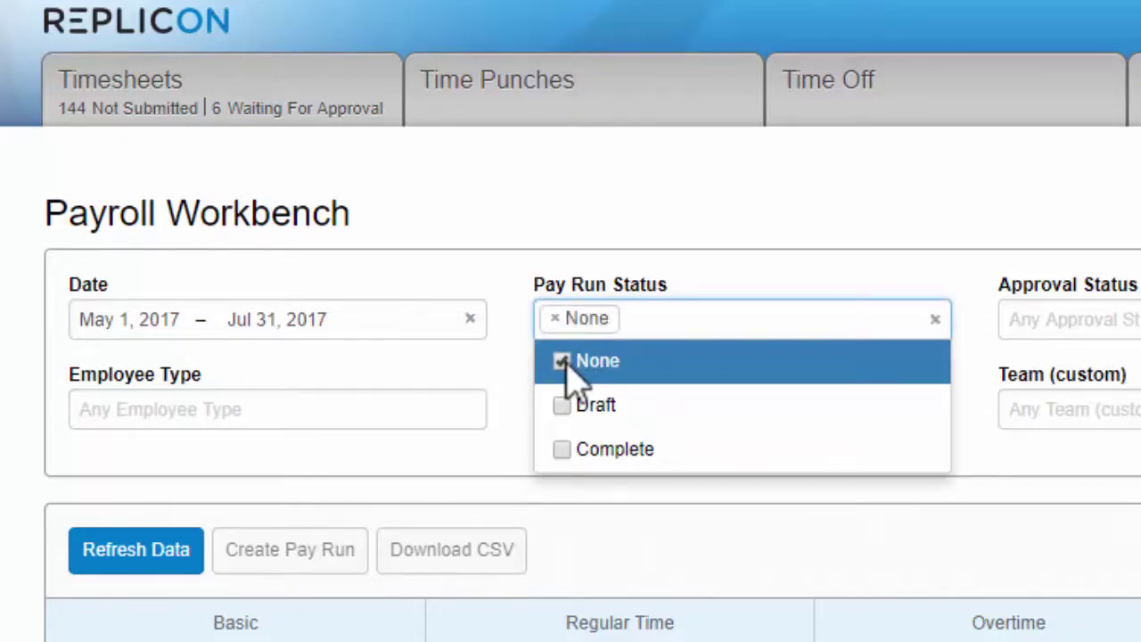
{"action": "left_click", "coordinate": [478, 444]}
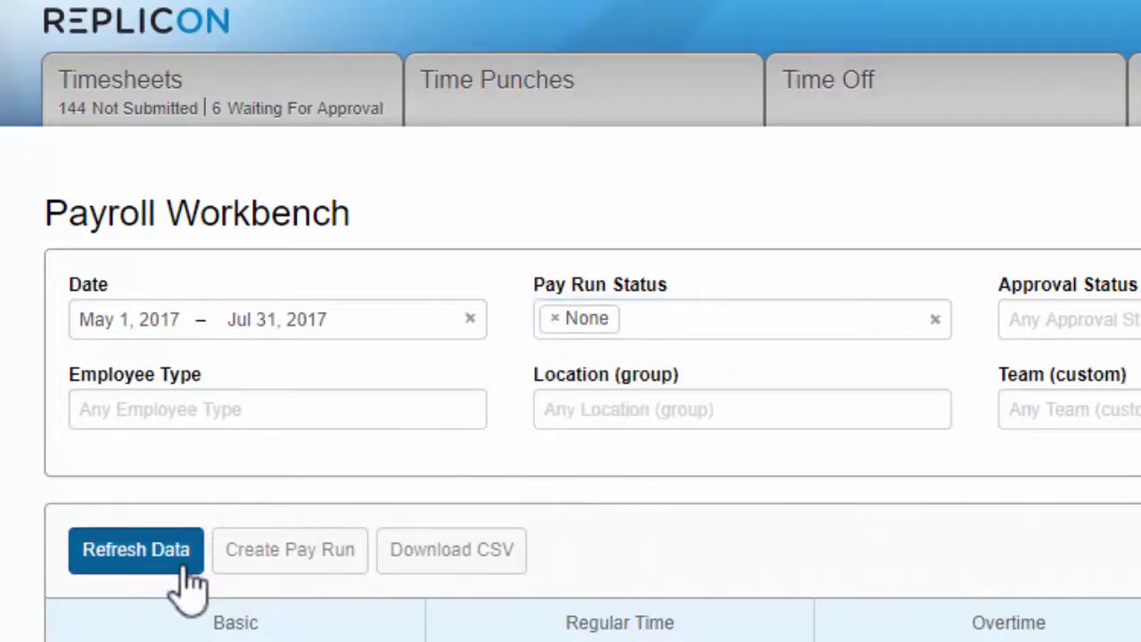
{"action": "left_click", "coordinate": [136, 550]}
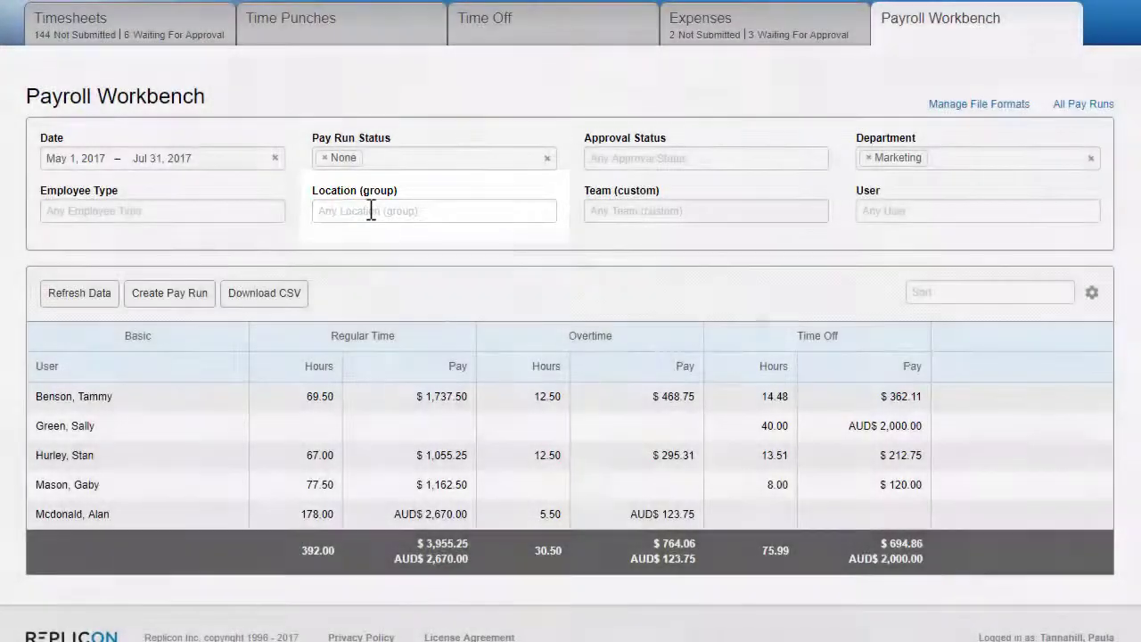
- Filter locations to Australia, New South Wales, Sydney, Melbourne and Victoria
{"action": "left_click", "coordinate": [371, 210]}
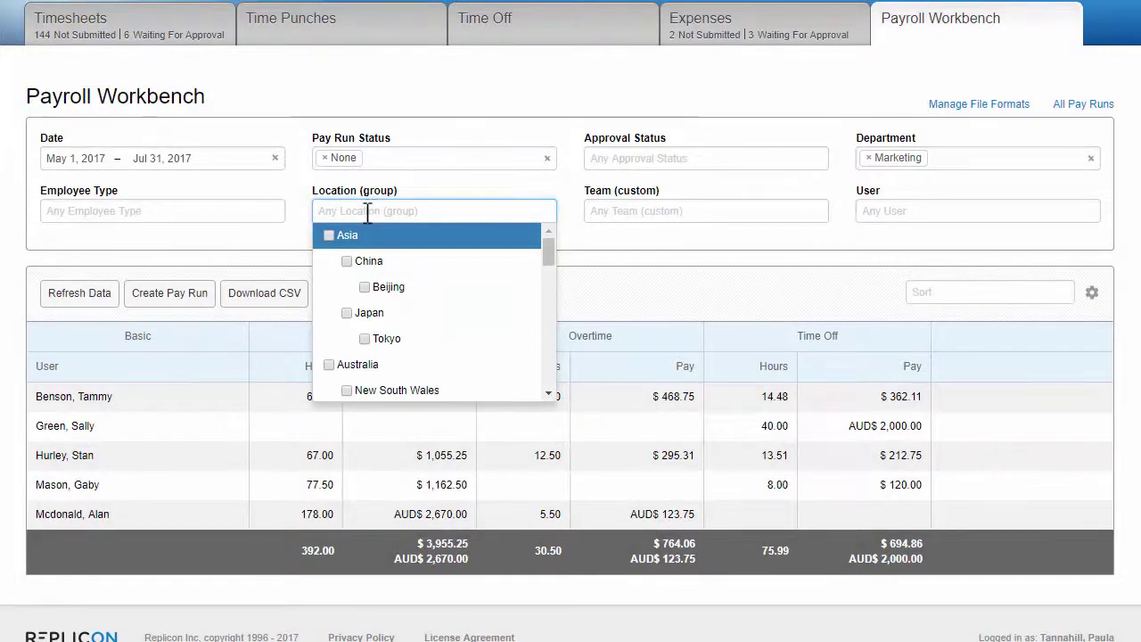
{"action": "left_click", "coordinate": [330, 364]}
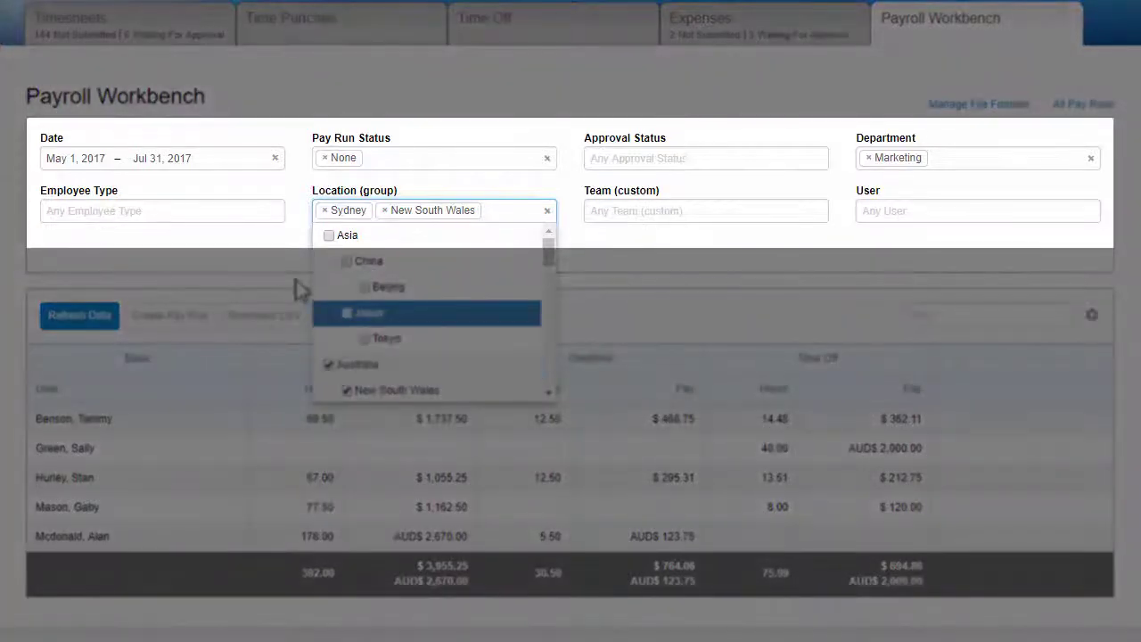
{"action": "left_click", "coordinate": [294, 272]}
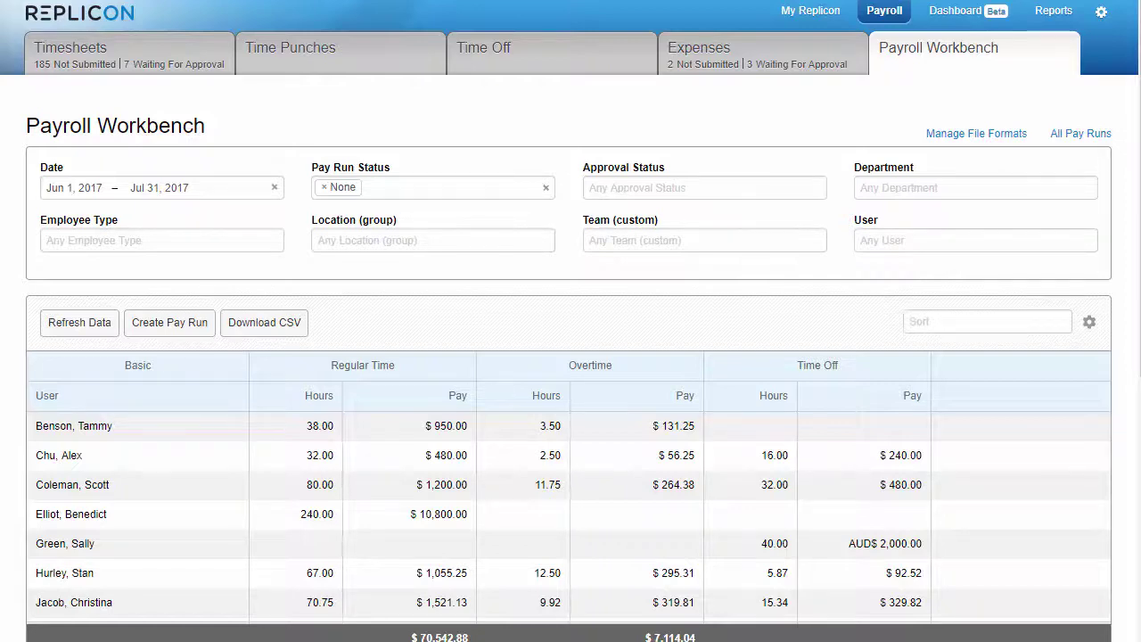
- Add an Approval Status column to the payroll table and reload the workbench
{"action": "left_click", "coordinate": [1089, 322]}
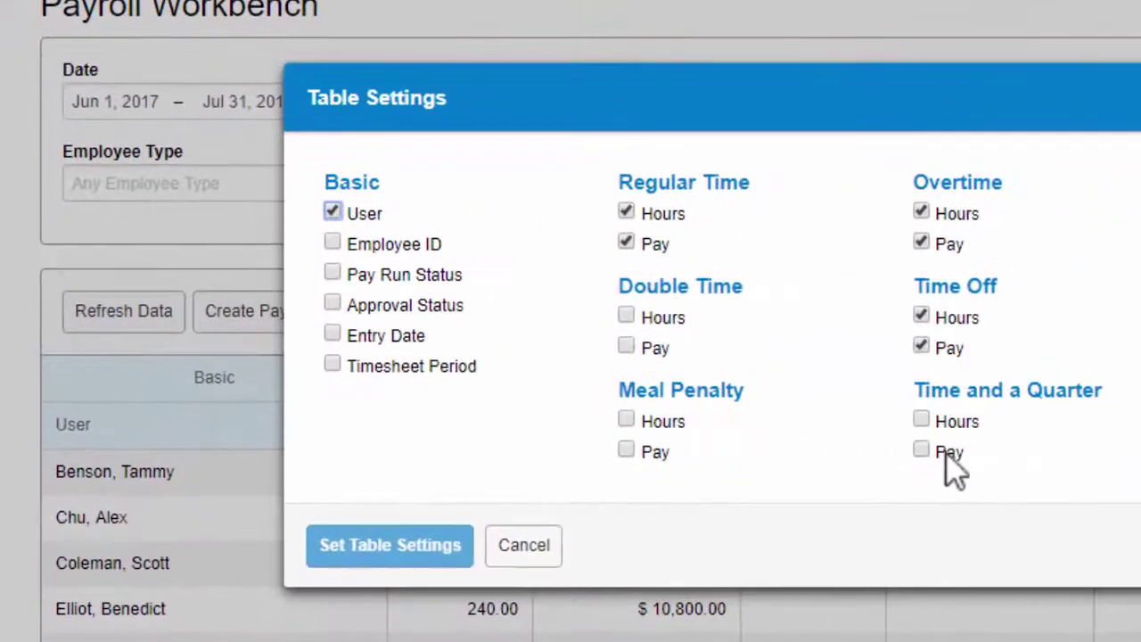
{"action": "left_click", "coordinate": [332, 304]}
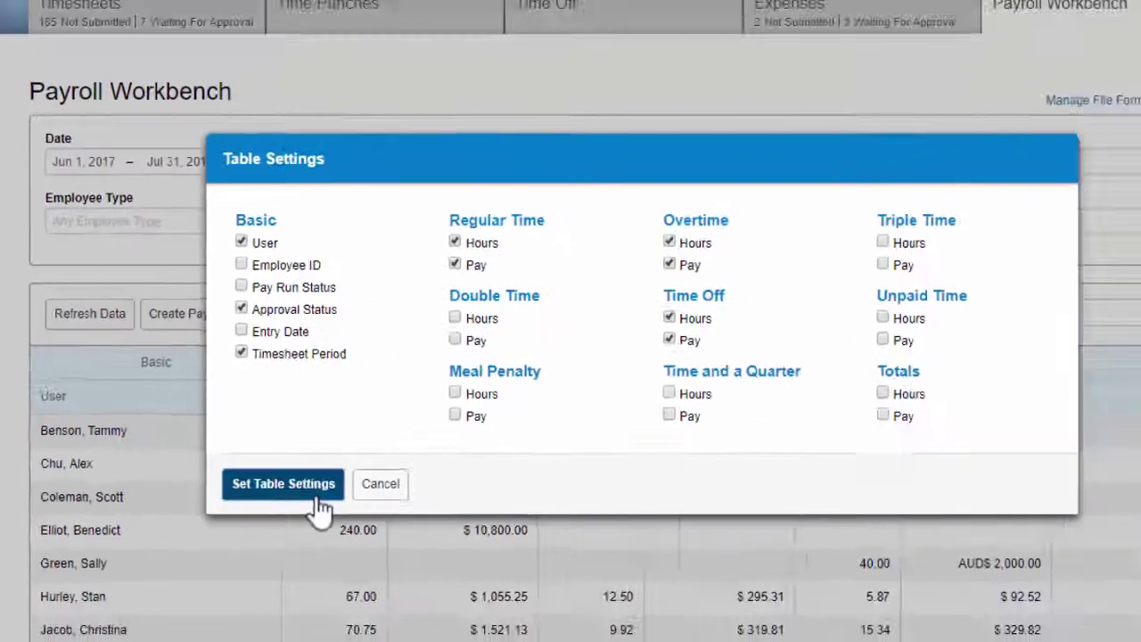
{"action": "left_click", "coordinate": [390, 545]}
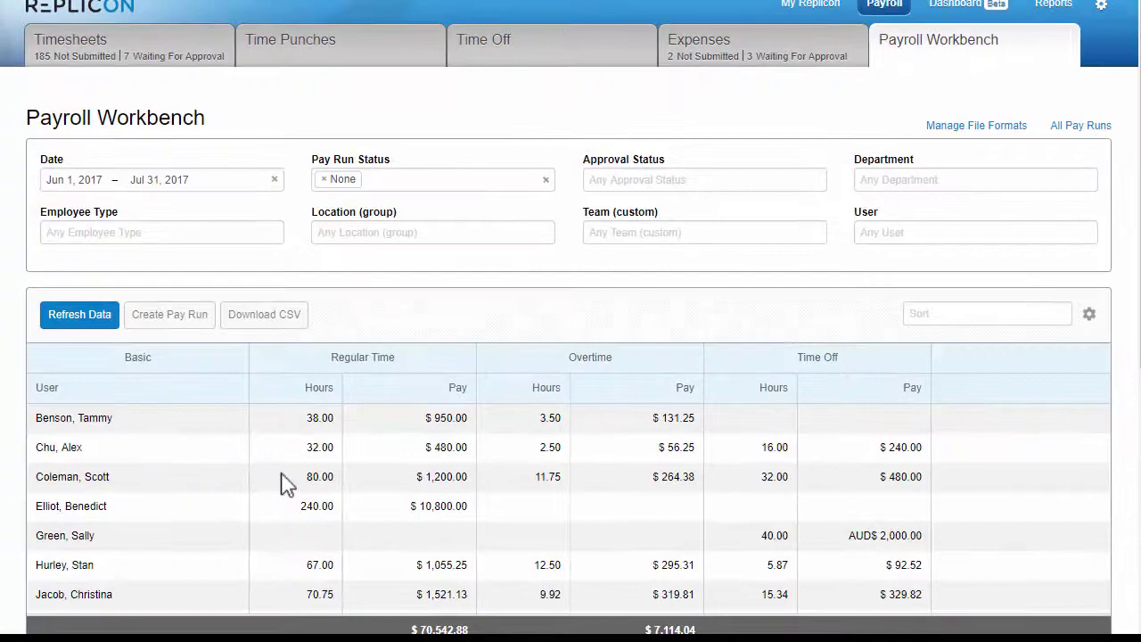
{"action": "left_click", "coordinate": [104, 322]}
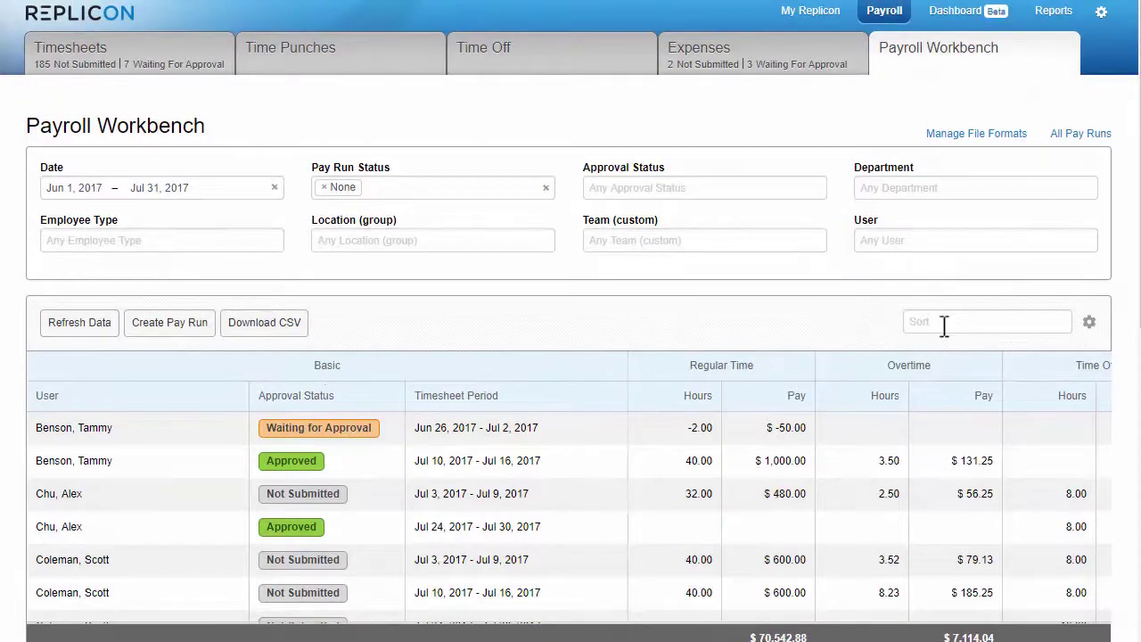
- Sort the payroll rows by Overtime - Pay and reload the table
{"action": "left_click", "coordinate": [946, 322]}
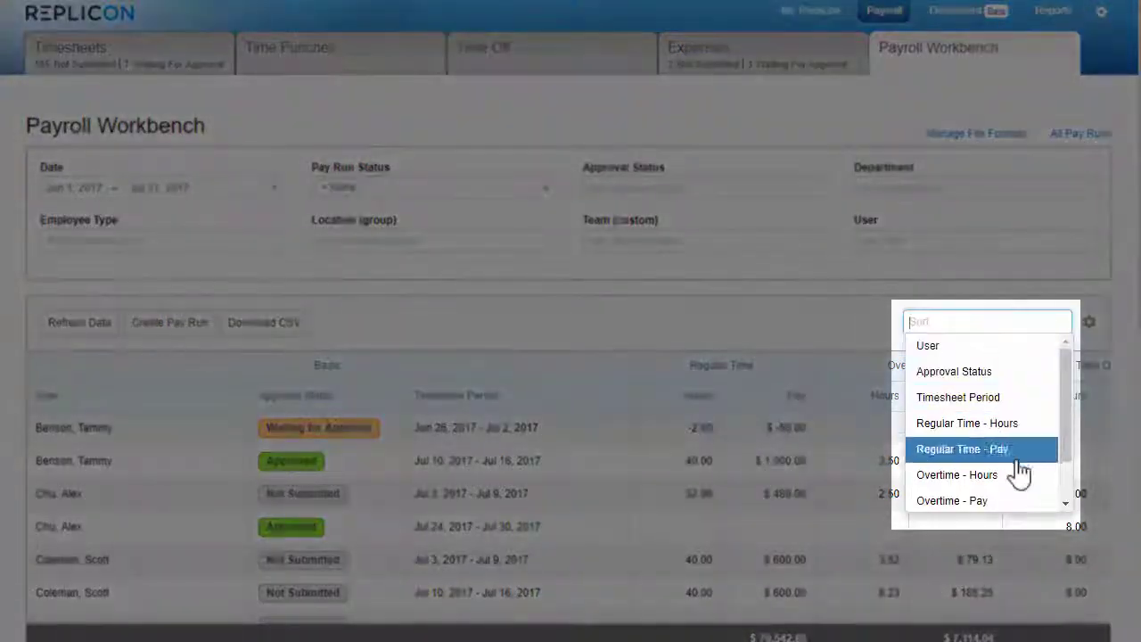
{"action": "left_click", "coordinate": [1013, 504]}
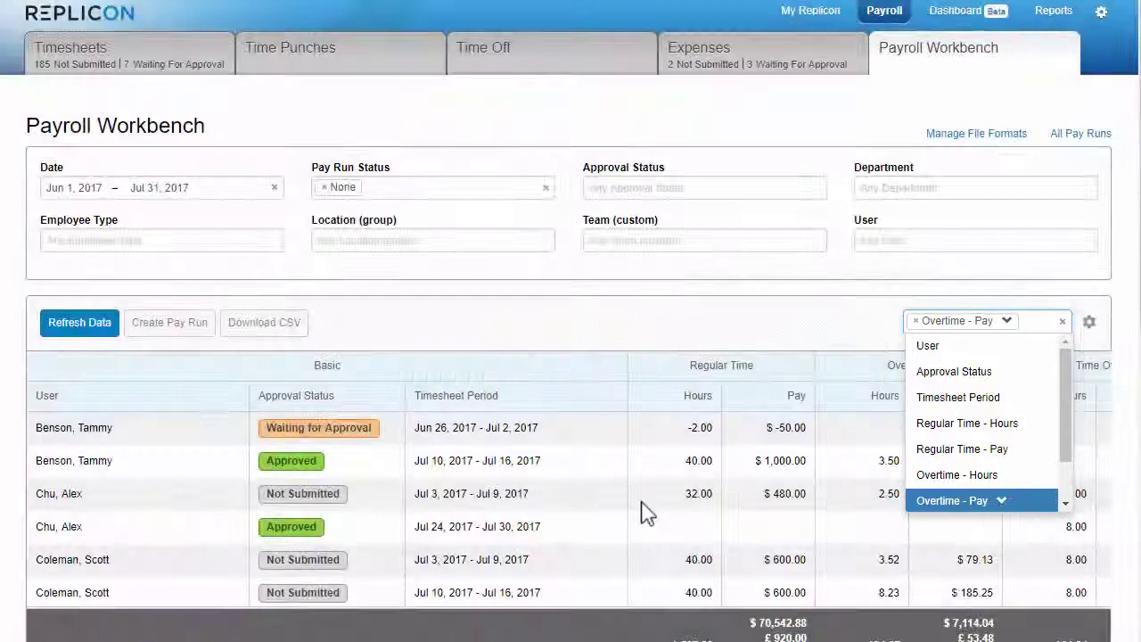
{"action": "left_click", "coordinate": [106, 330]}
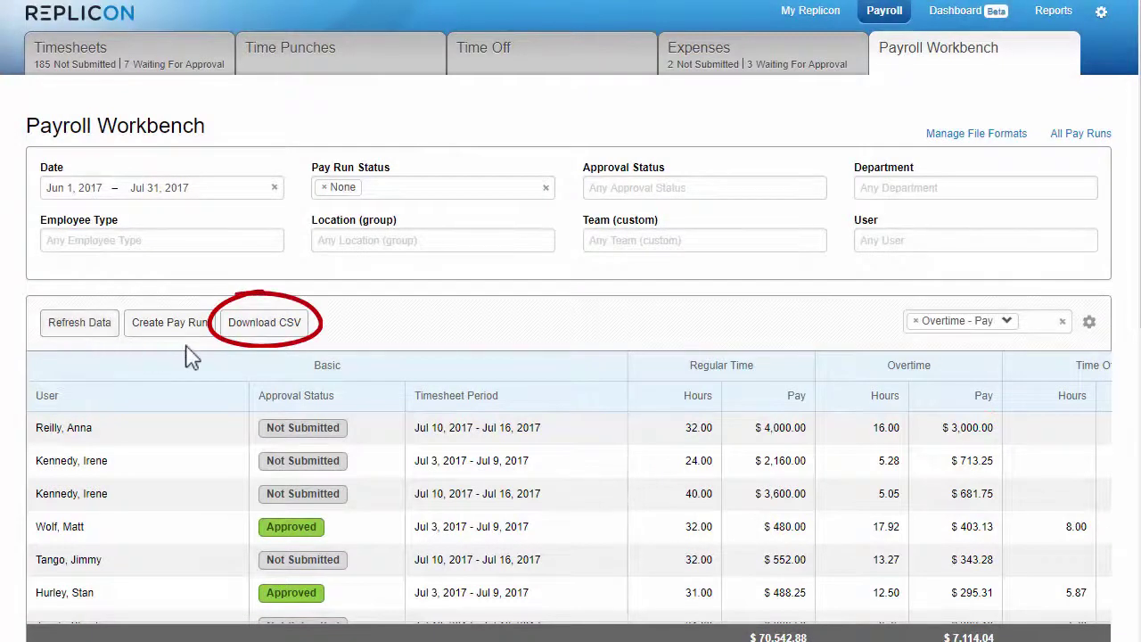
- Download the Marketing workbench data as a CSV file
{"action": "left_click", "coordinate": [300, 332]}
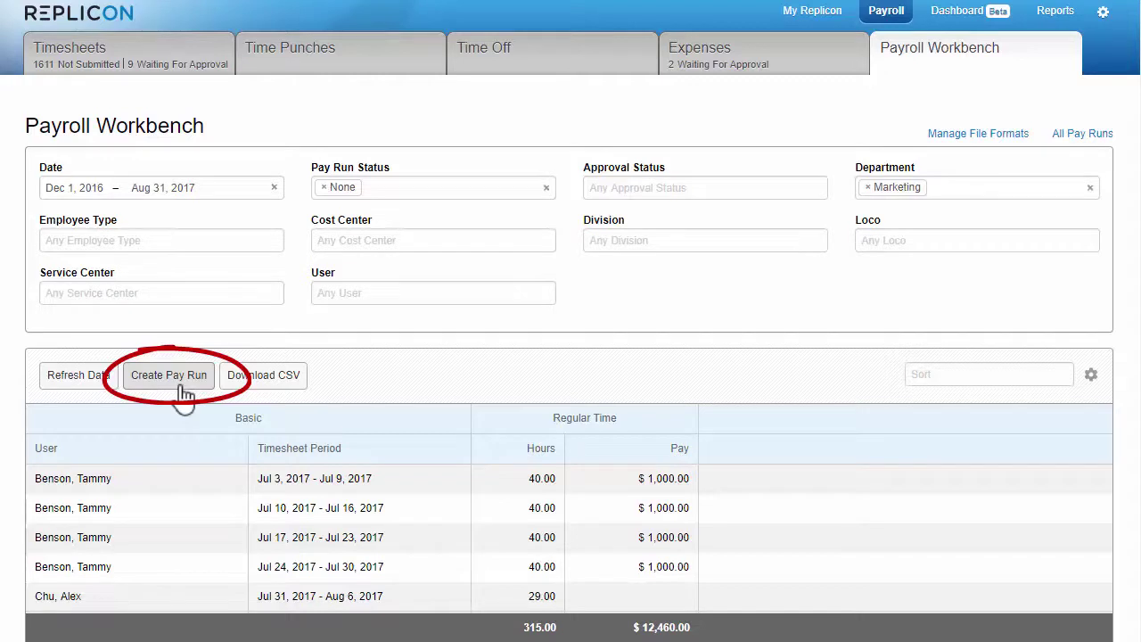
- Create a pay run, renumber it from 21 to 7, and describe it 'Marketing-July-2017'
{"action": "left_click", "coordinate": [181, 390]}
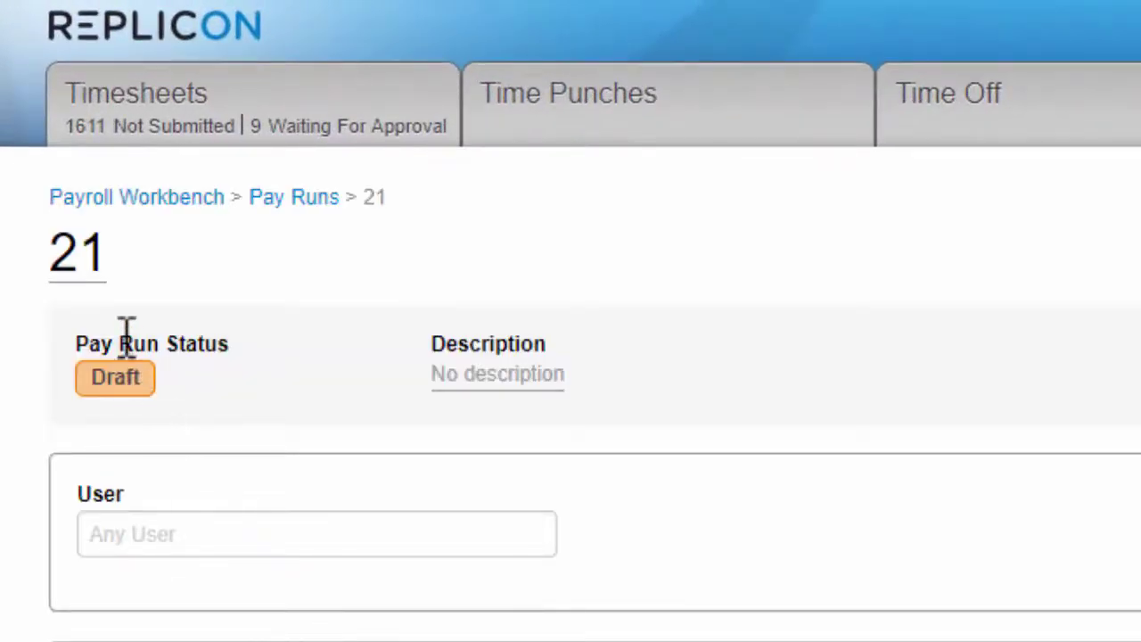
{"action": "left_click", "coordinate": [76, 260]}
{"action": "left_click_drag", "start_coordinate": [89, 261], "coordinate": [63, 260]}
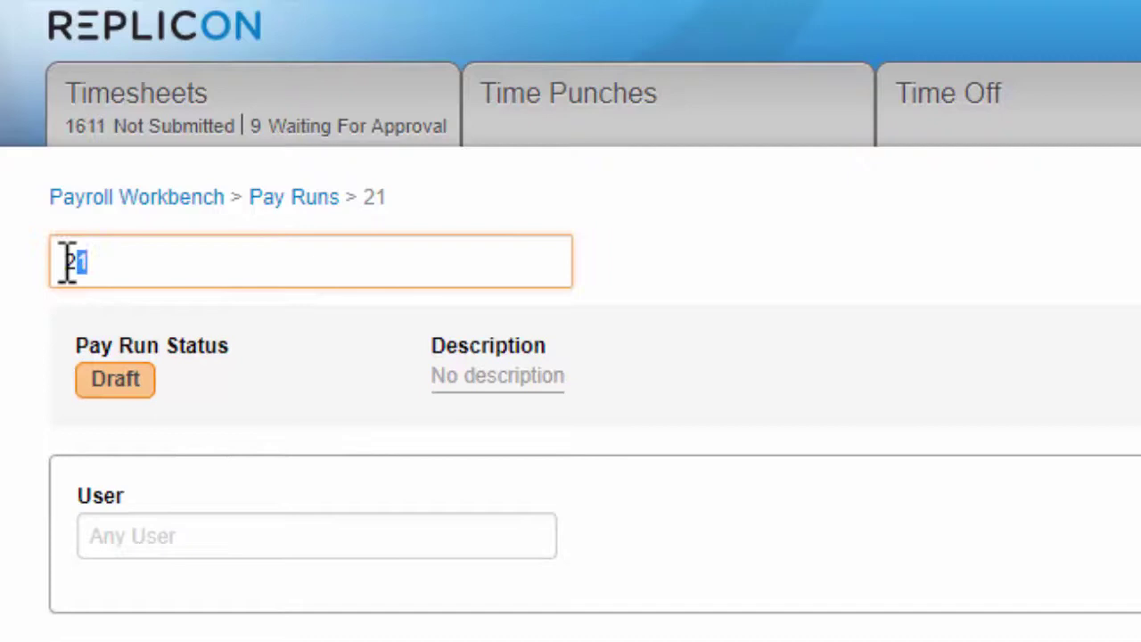
{"action": "type", "text": "7"}
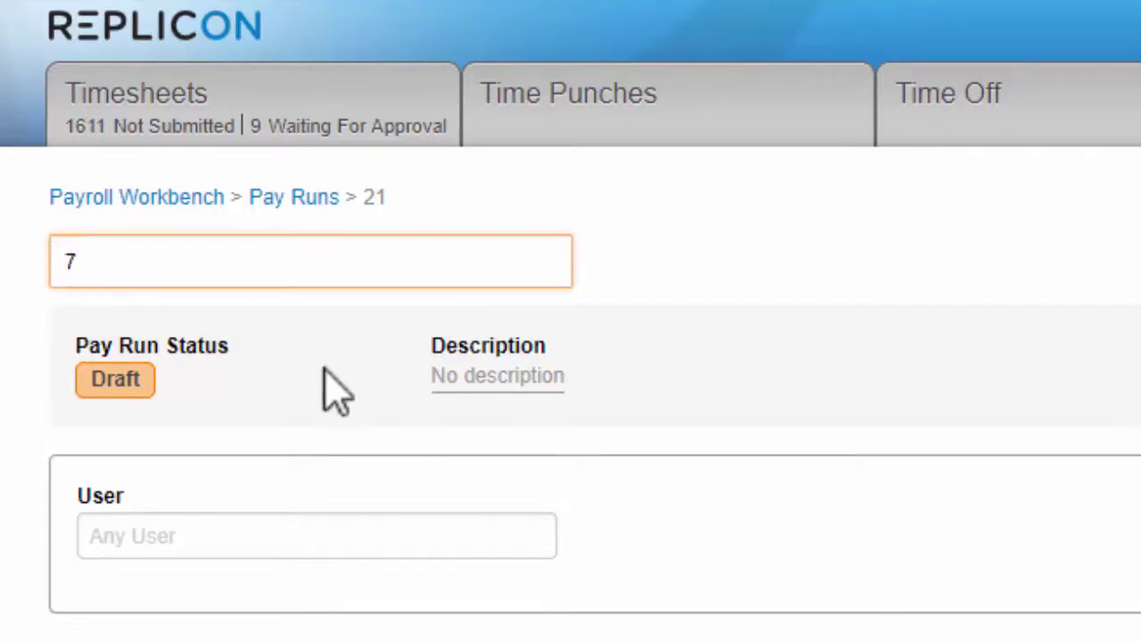
{"action": "left_click", "coordinate": [486, 385]}
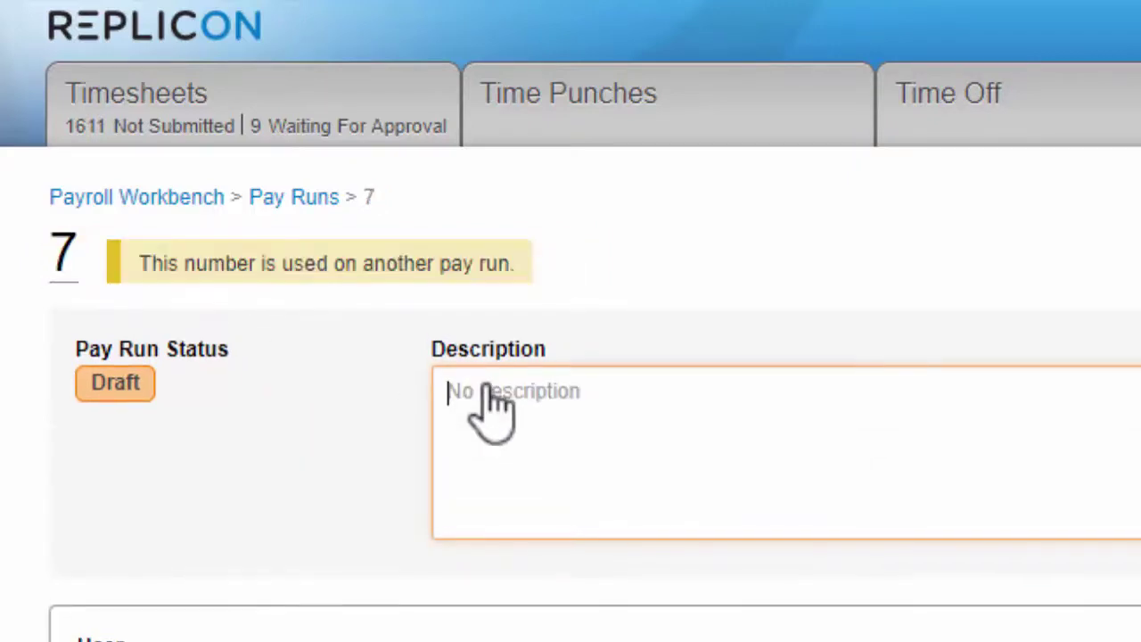
{"action": "type", "text": "Marketing"}
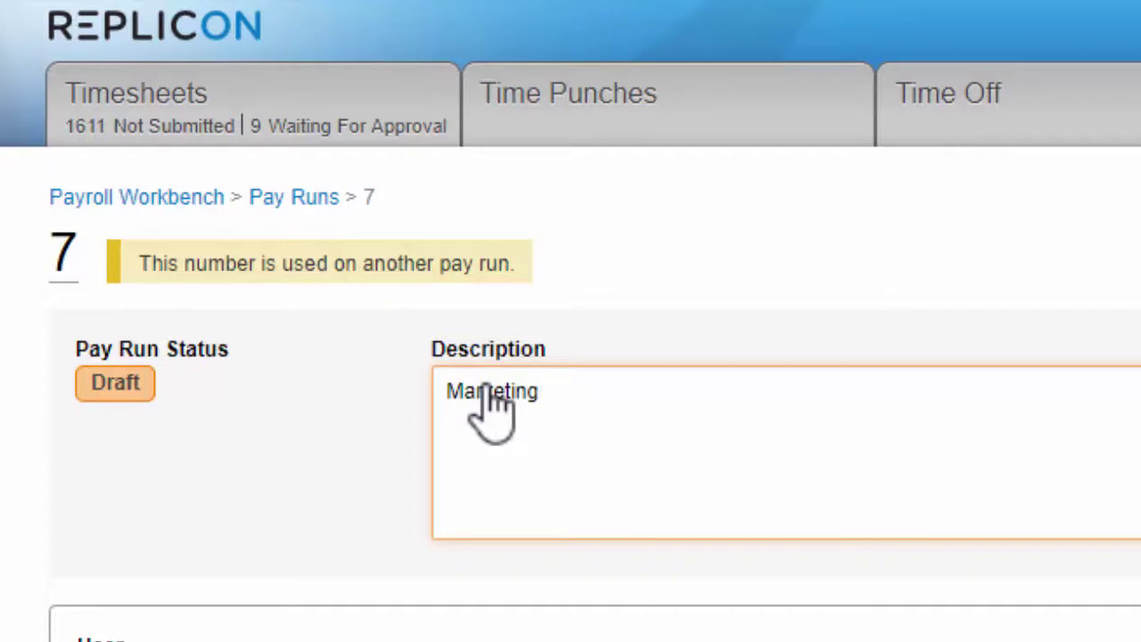
{"action": "type", "text": "-July-2017"}
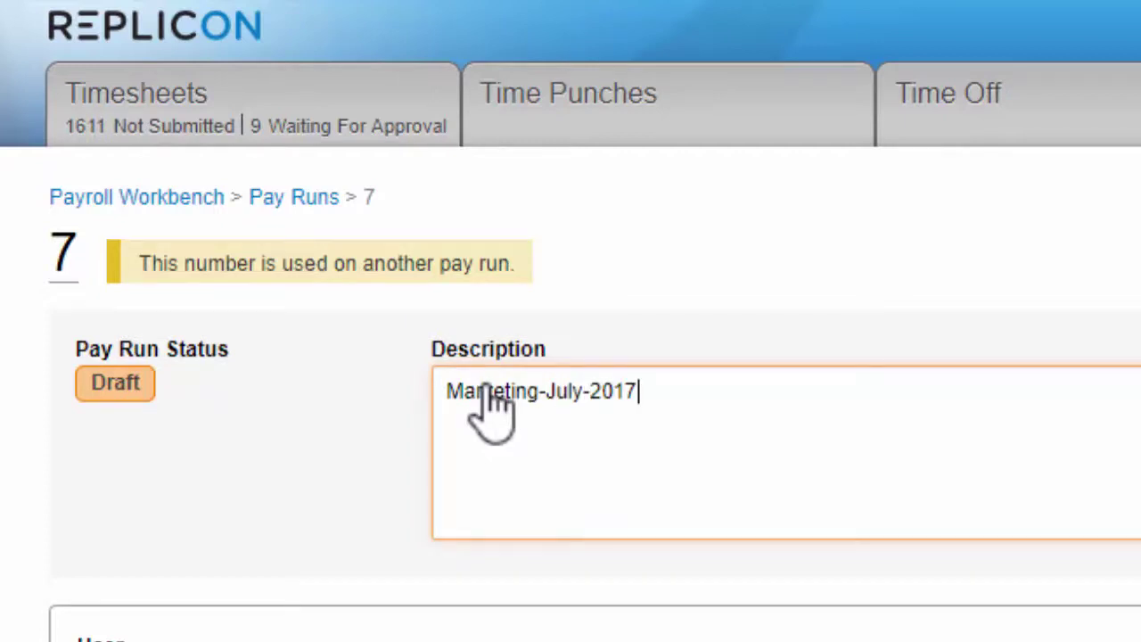
{"action": "key", "text": "Tab"}
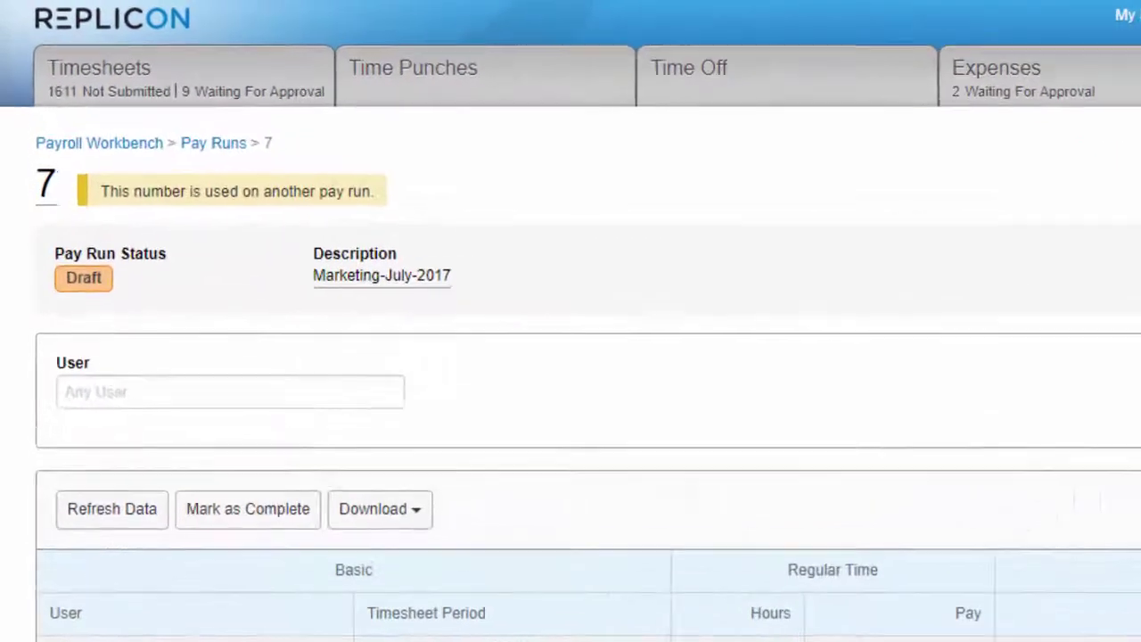
- Mark pay run 7 complete, revert it to draft, then request its cancellation
{"action": "left_click", "coordinate": [281, 570]}
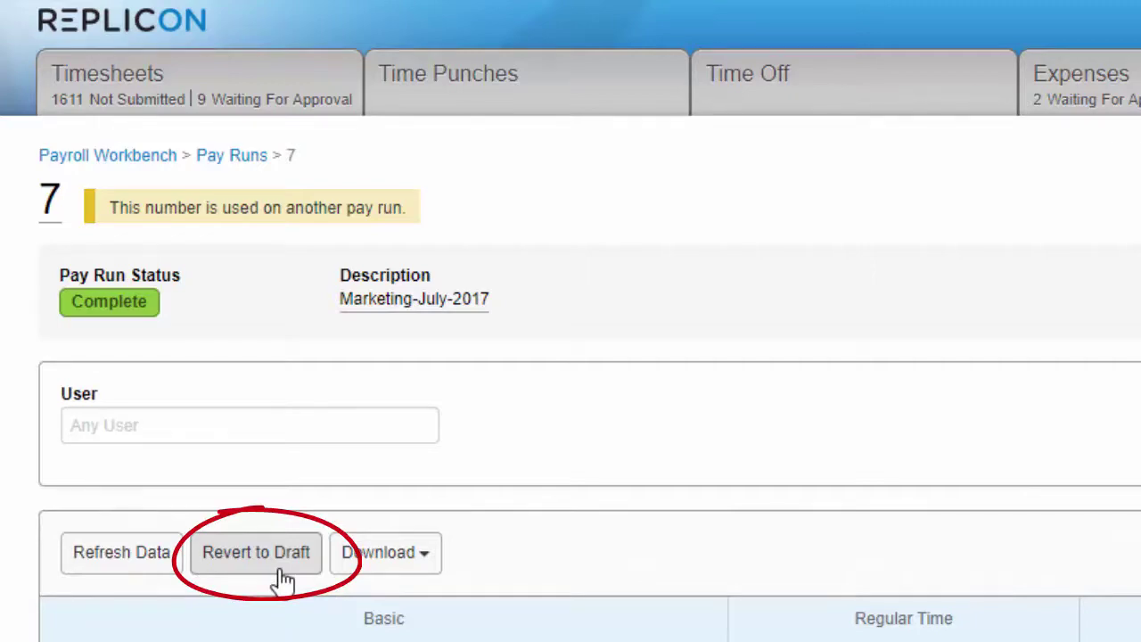
{"action": "left_click", "coordinate": [283, 579]}
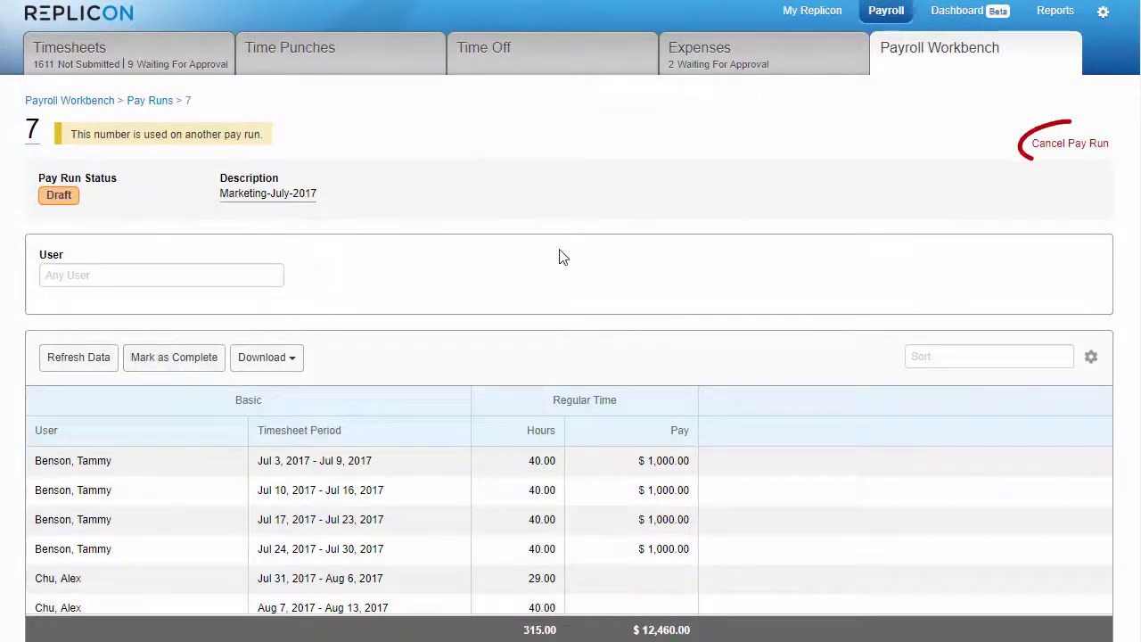
{"action": "left_click", "coordinate": [1089, 152]}
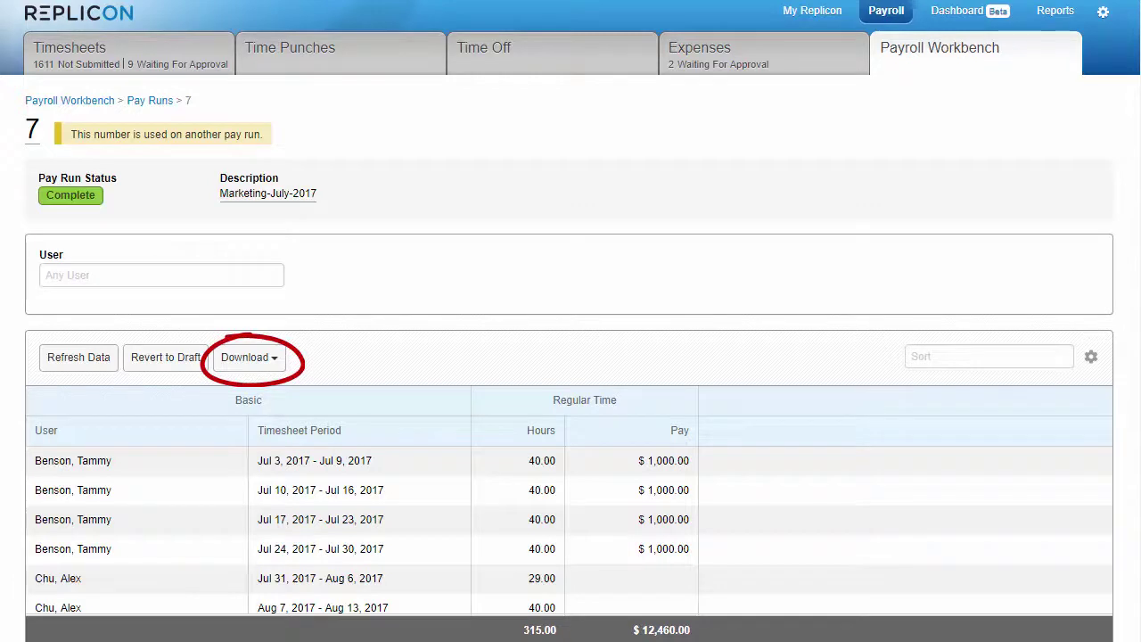
- Download pay run 7 as 7.csv and open the downloaded file
{"action": "left_click", "coordinate": [250, 367]}
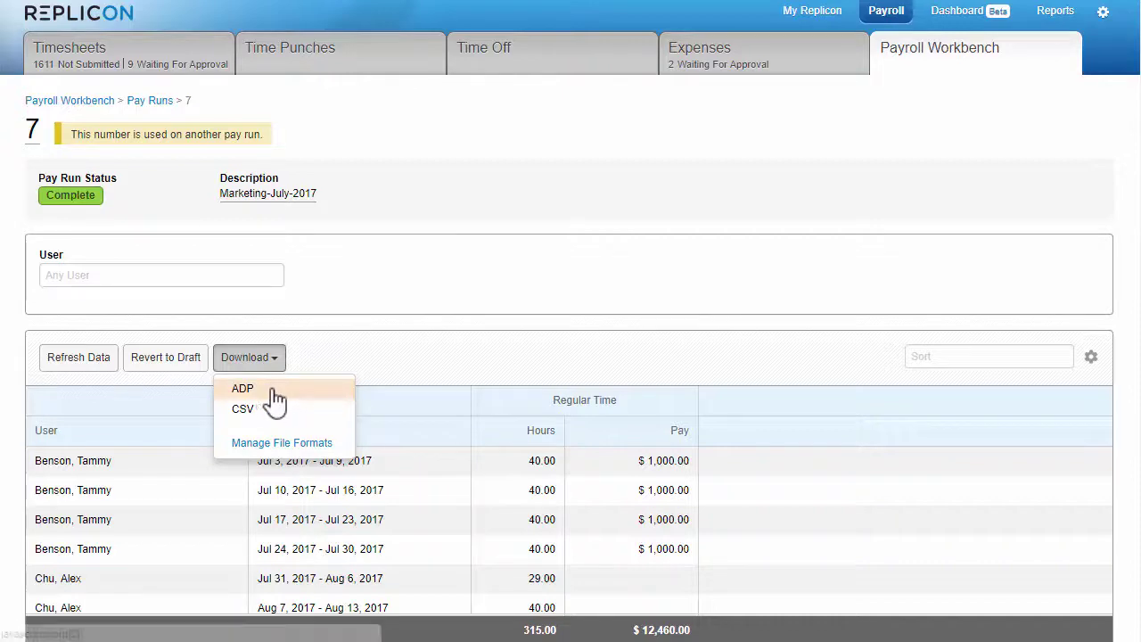
{"action": "left_click", "coordinate": [267, 390]}
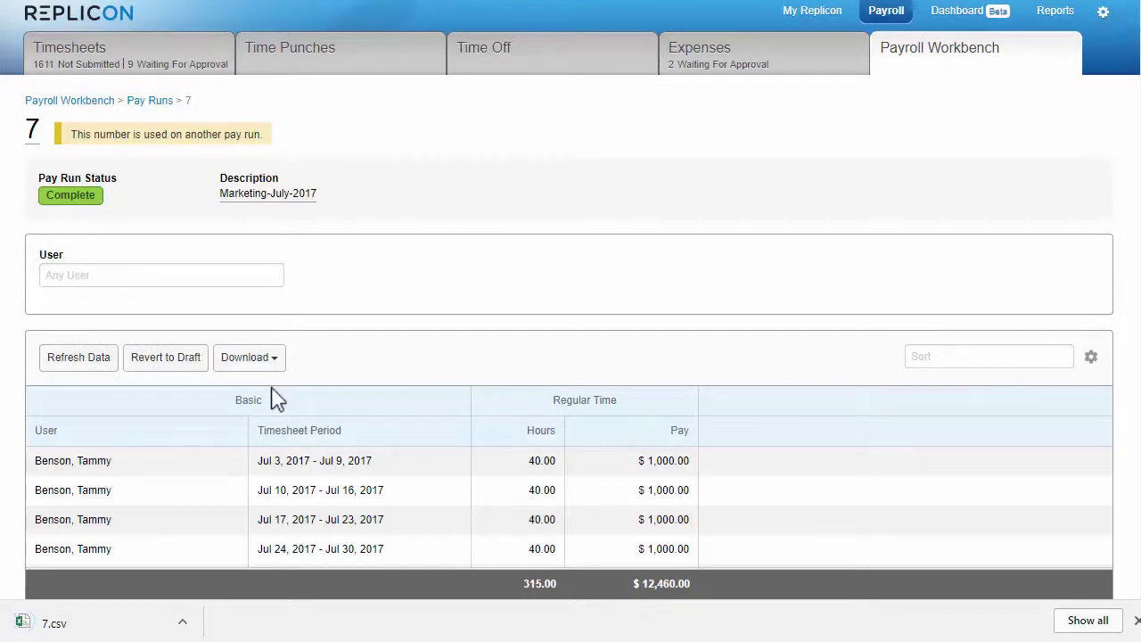
{"action": "left_click", "coordinate": [185, 626]}
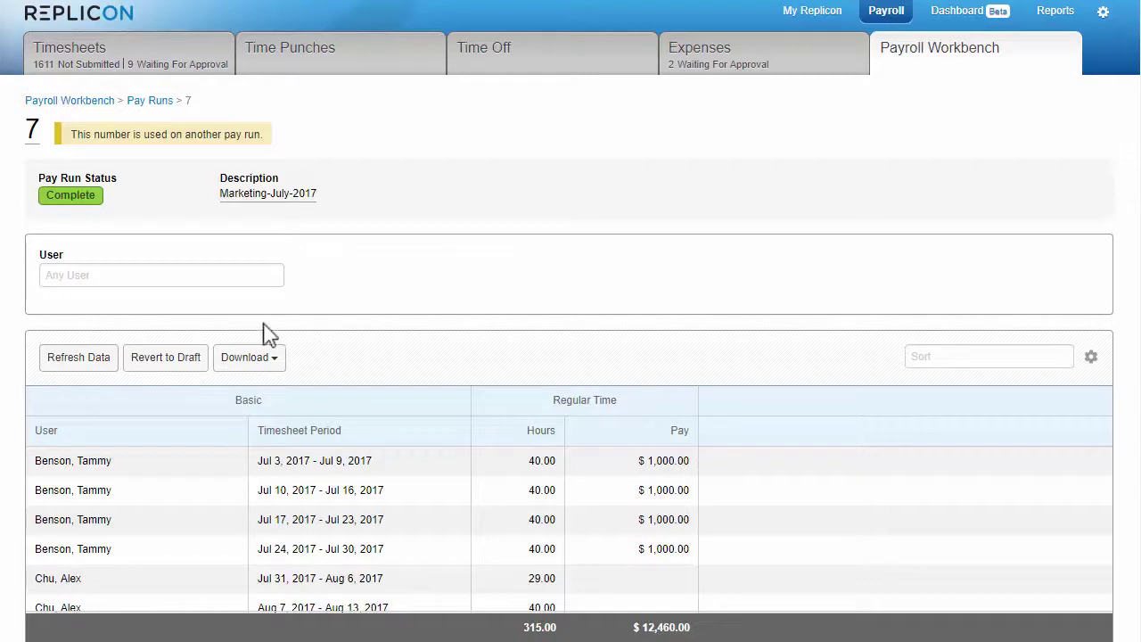
- Filter pay run 7 to a single employee and add the Entry Date column in table settings
{"action": "left_click", "coordinate": [186, 272]}
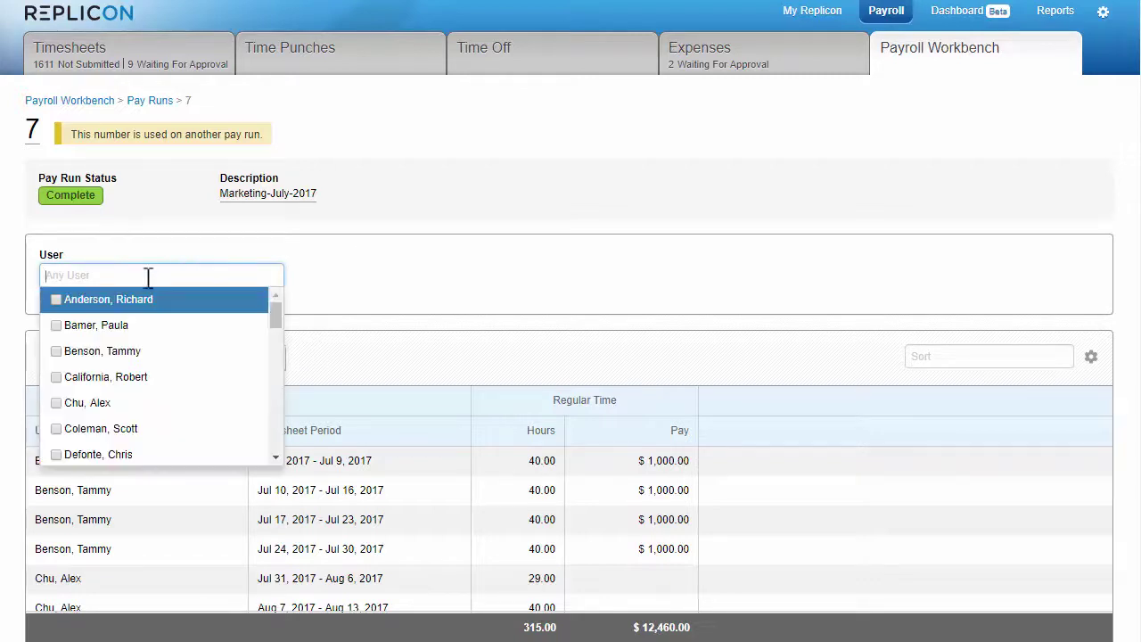
{"action": "left_click", "coordinate": [56, 403]}
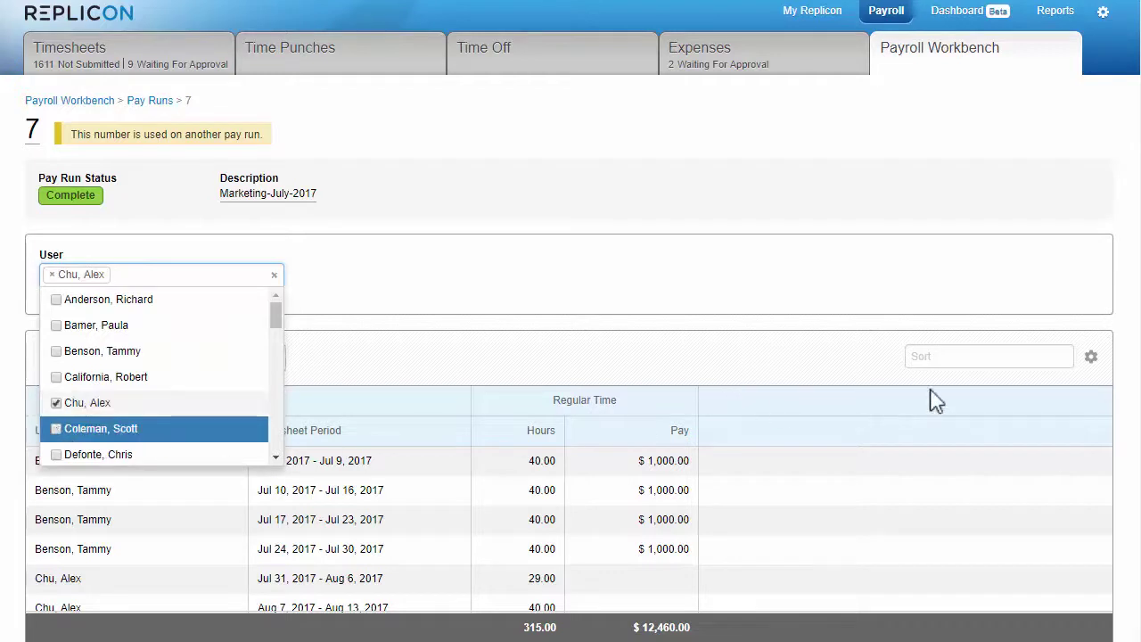
{"action": "left_click", "coordinate": [1089, 358]}
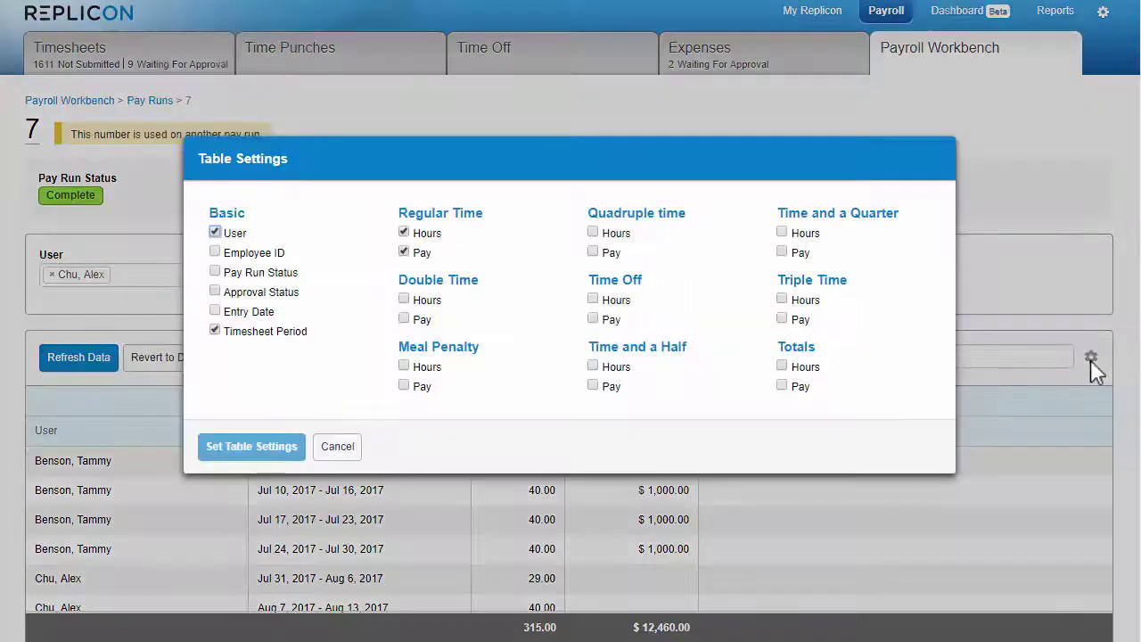
{"action": "left_click", "coordinate": [214, 311]}
{"action": "left_click", "coordinate": [215, 331]}
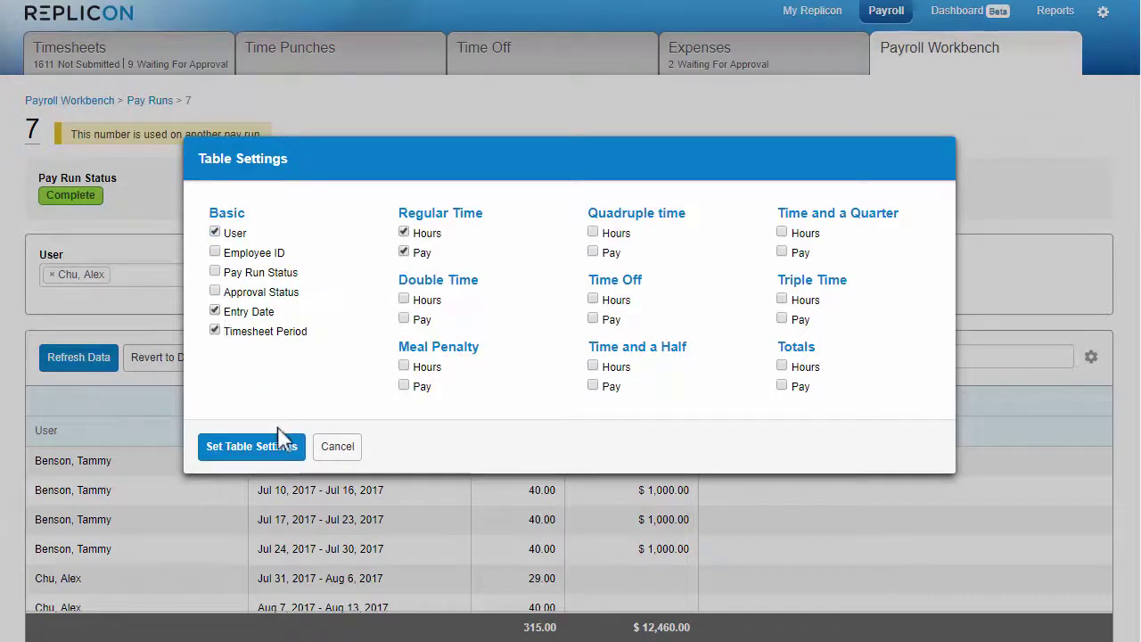
- Apply the table settings and refresh the data to review the per-date rows
{"action": "left_click", "coordinate": [251, 447]}
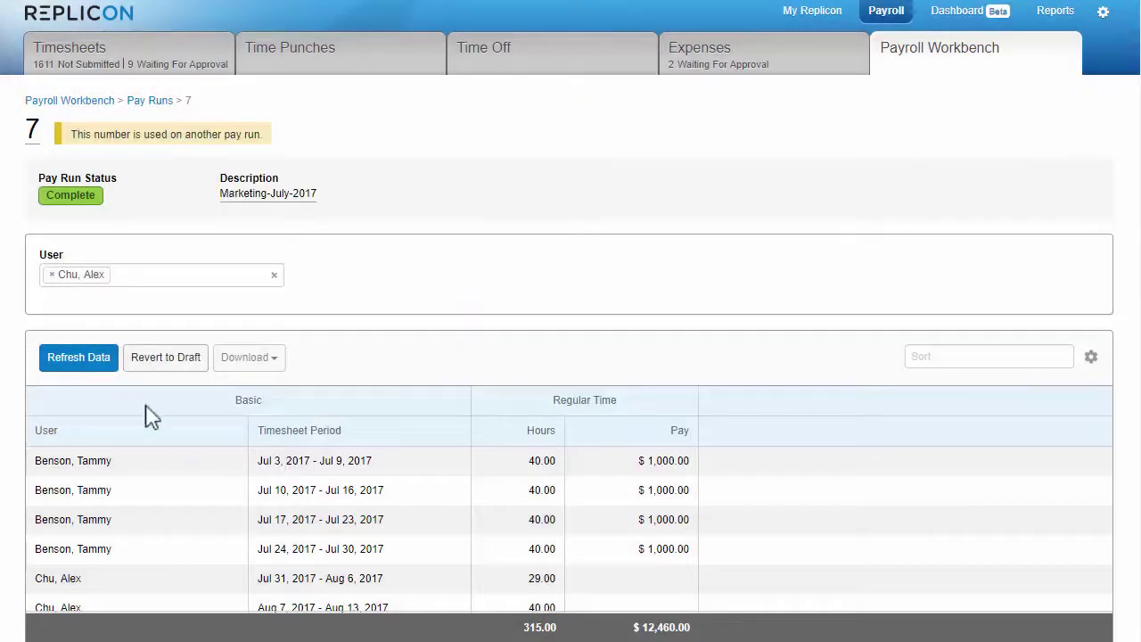
{"action": "left_click", "coordinate": [98, 364]}
{"action": "scroll", "coordinate": [187, 446], "scroll_direction": "down", "scroll_amount": 3}
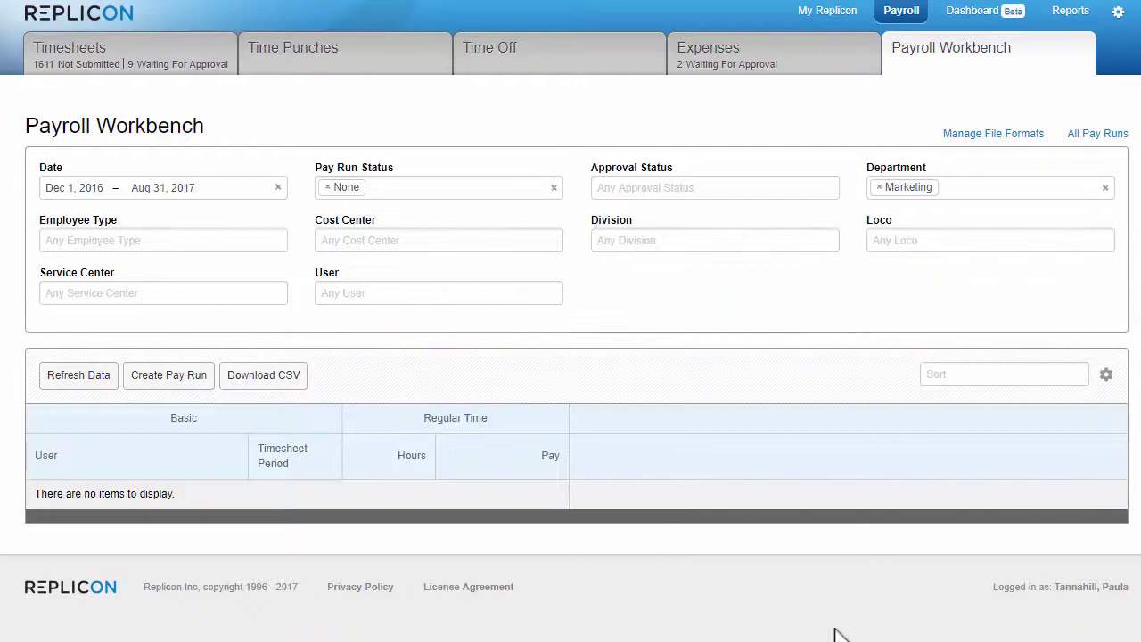
- Go to Manage File Formats to see the existing ADP and CSV formats
{"action": "left_click", "coordinate": [963, 143]}
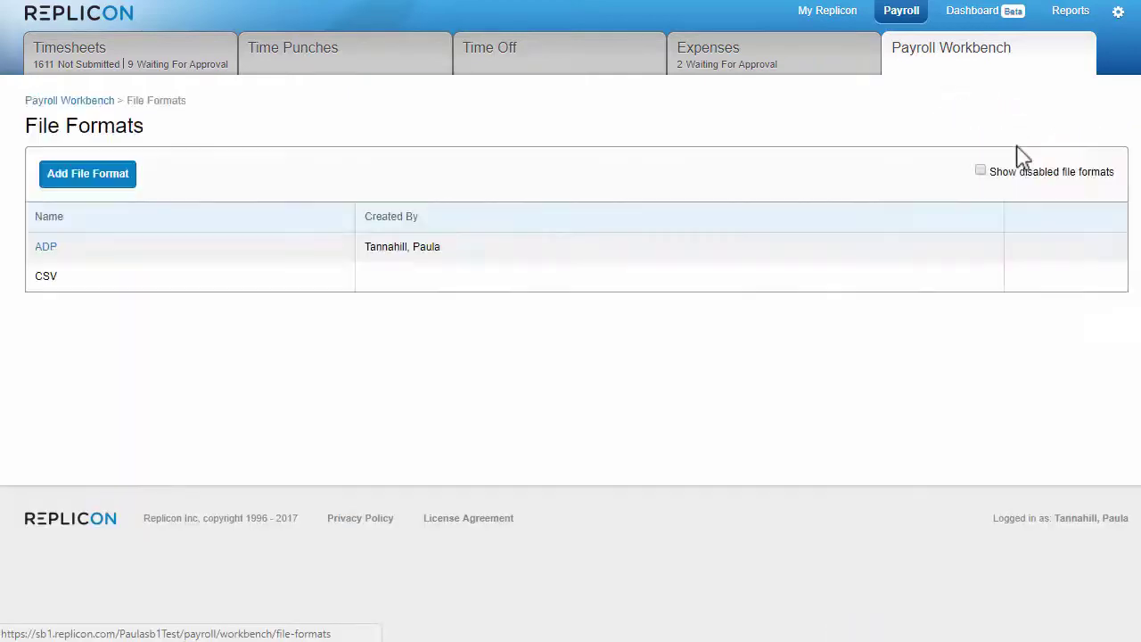
- Add a new file format named PayAtWork with pay@work as the payroll provider
{"action": "left_click", "coordinate": [89, 173]}
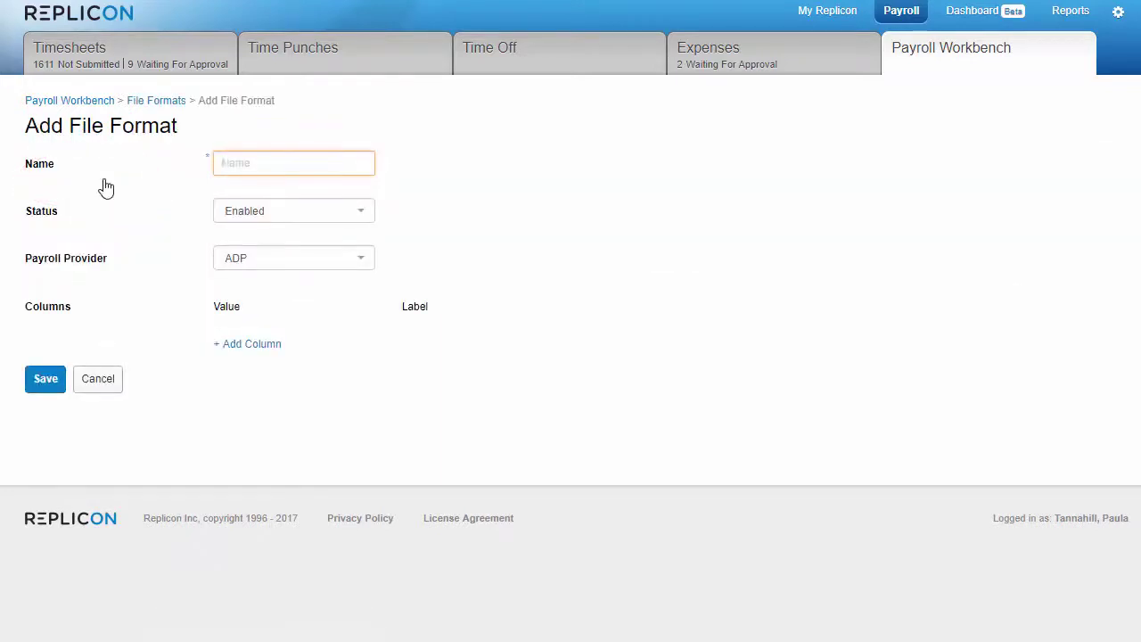
{"action": "type", "text": "PayAtWork"}
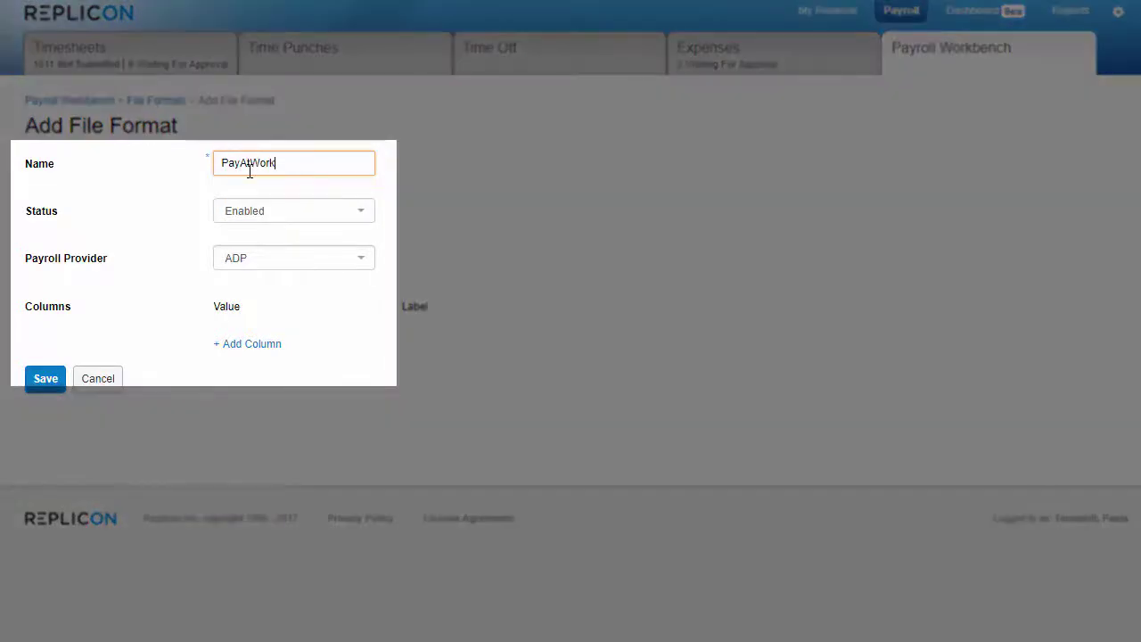
{"action": "left_click", "coordinate": [356, 258]}
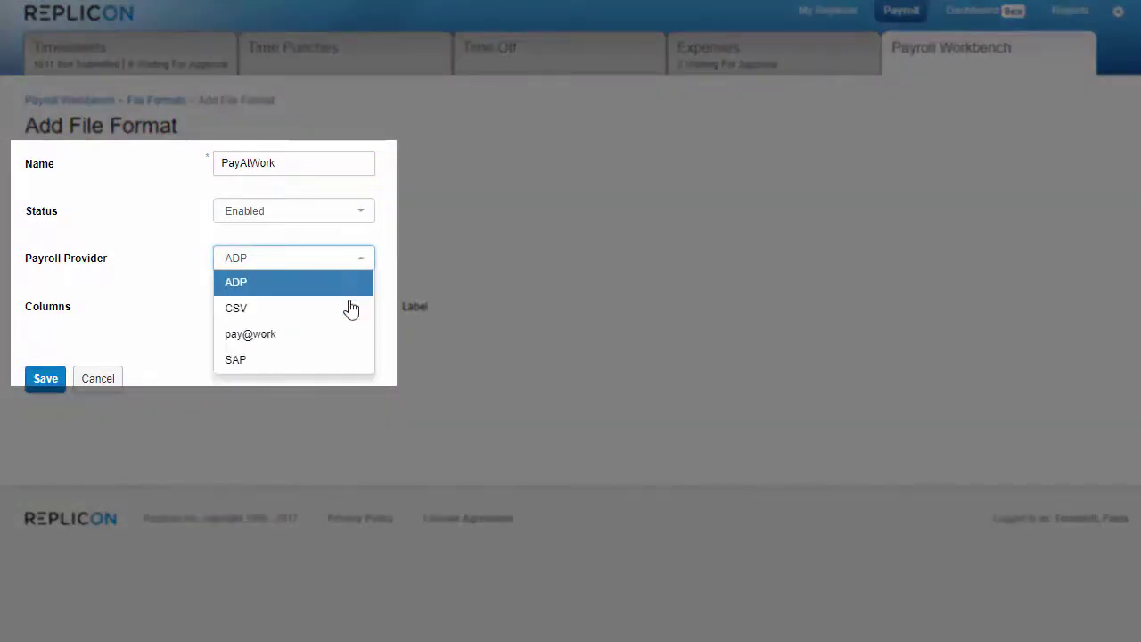
{"action": "left_click", "coordinate": [356, 334]}
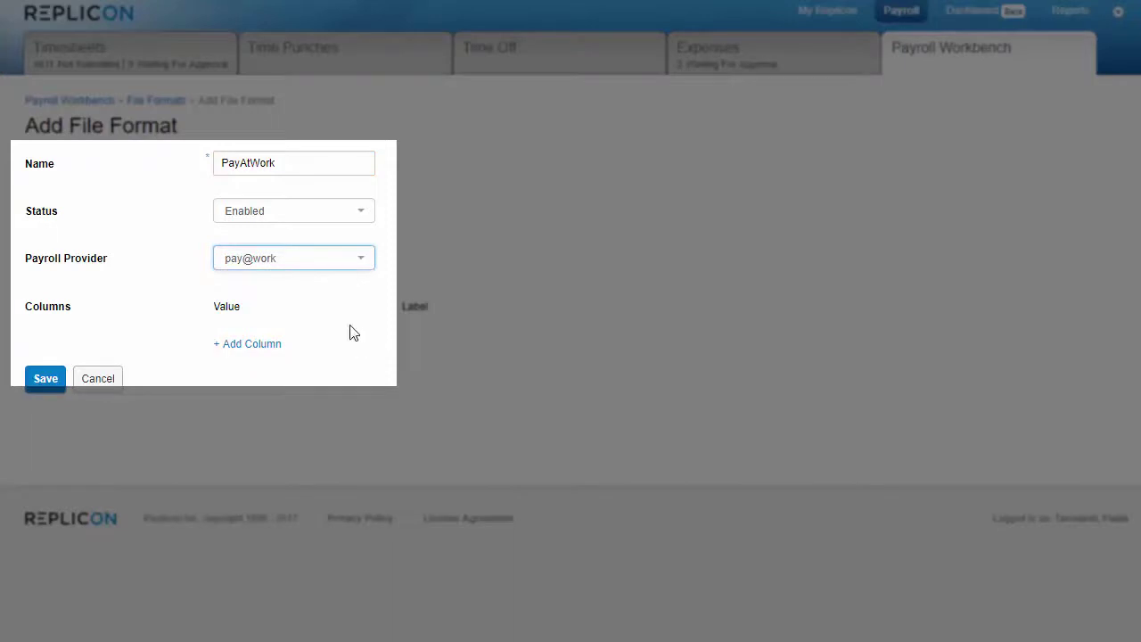
- Make User the first column of the format
{"action": "left_click", "coordinate": [262, 345]}
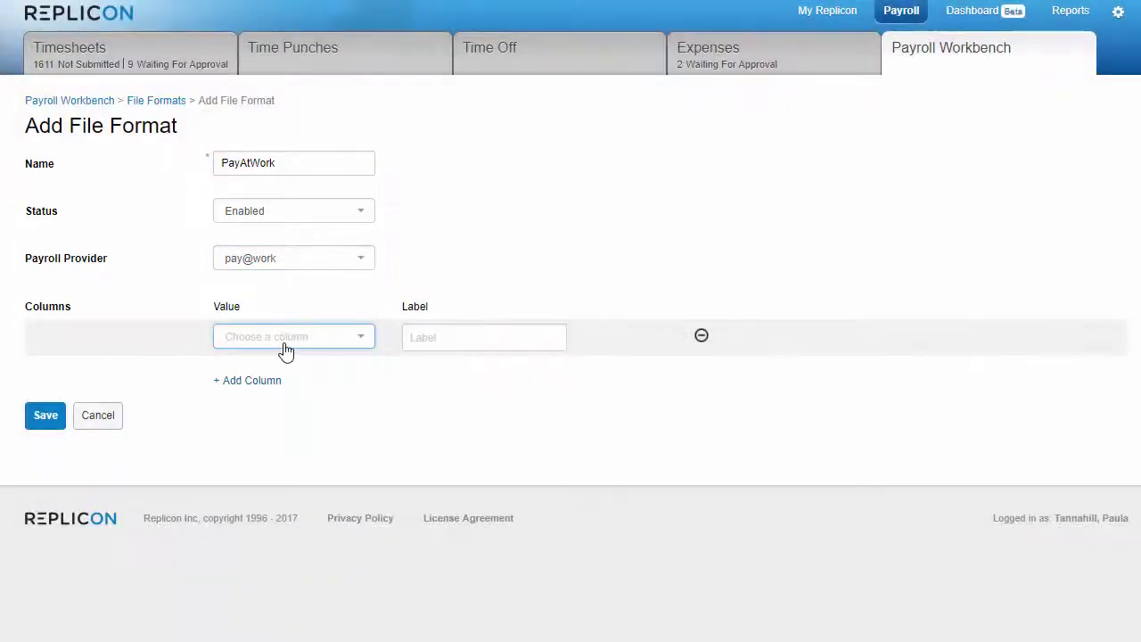
{"action": "left_click", "coordinate": [286, 350]}
{"action": "type", "text": "user"}
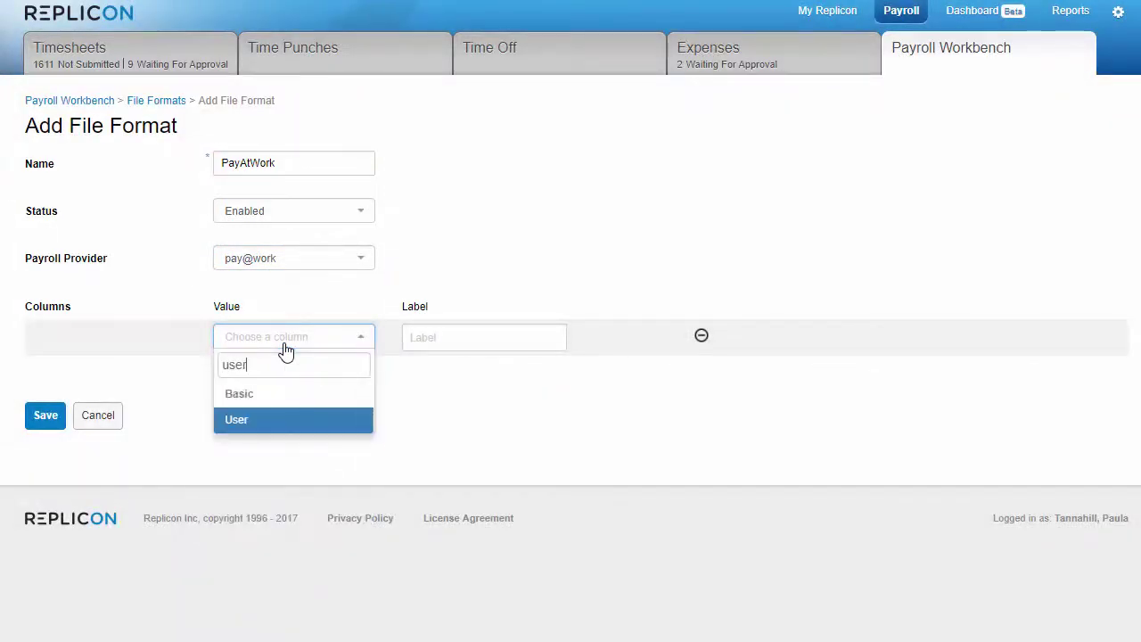
{"action": "left_click", "coordinate": [264, 421]}
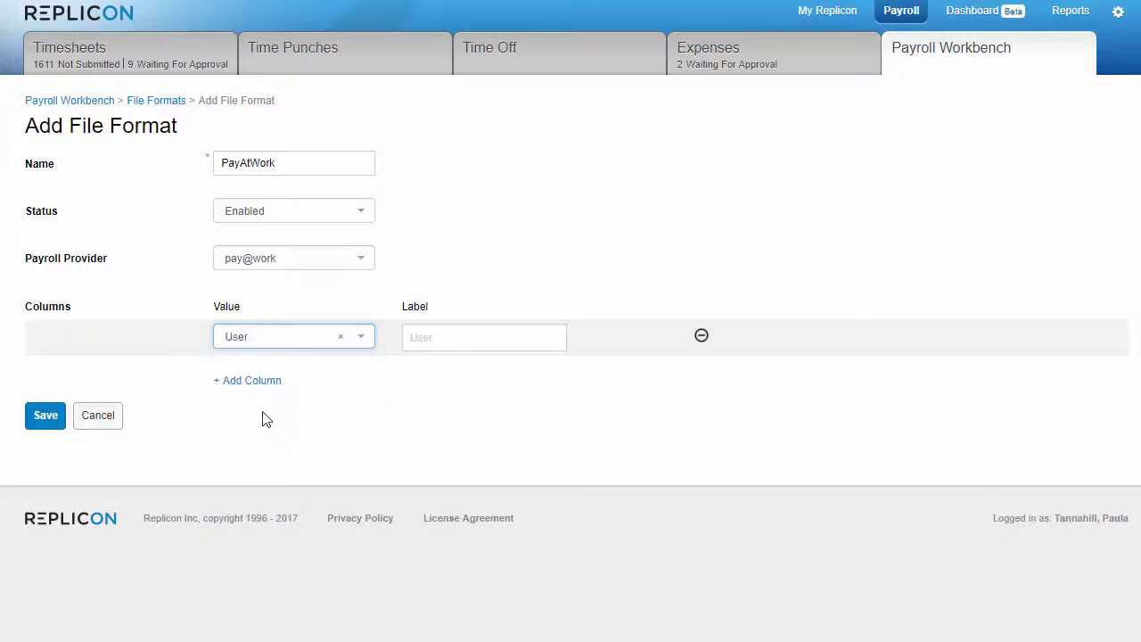
- Add a Fixed Value second column labelled Company Code with value COM-W3
{"action": "left_click", "coordinate": [260, 381]}
{"action": "left_click", "coordinate": [263, 377]}
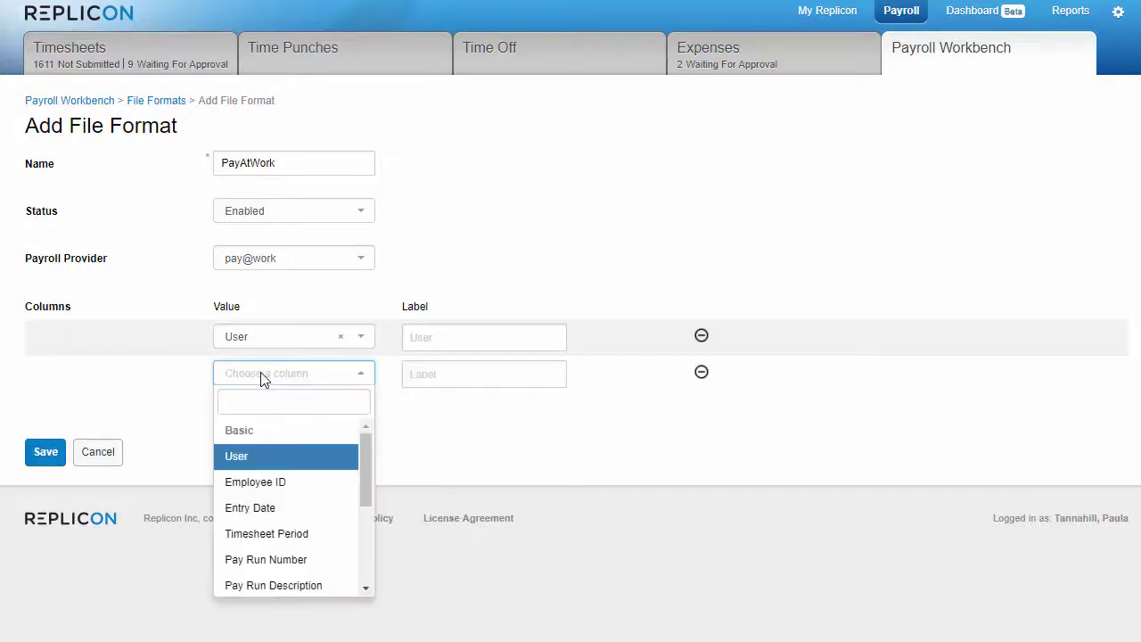
{"action": "type", "text": "fixed"}
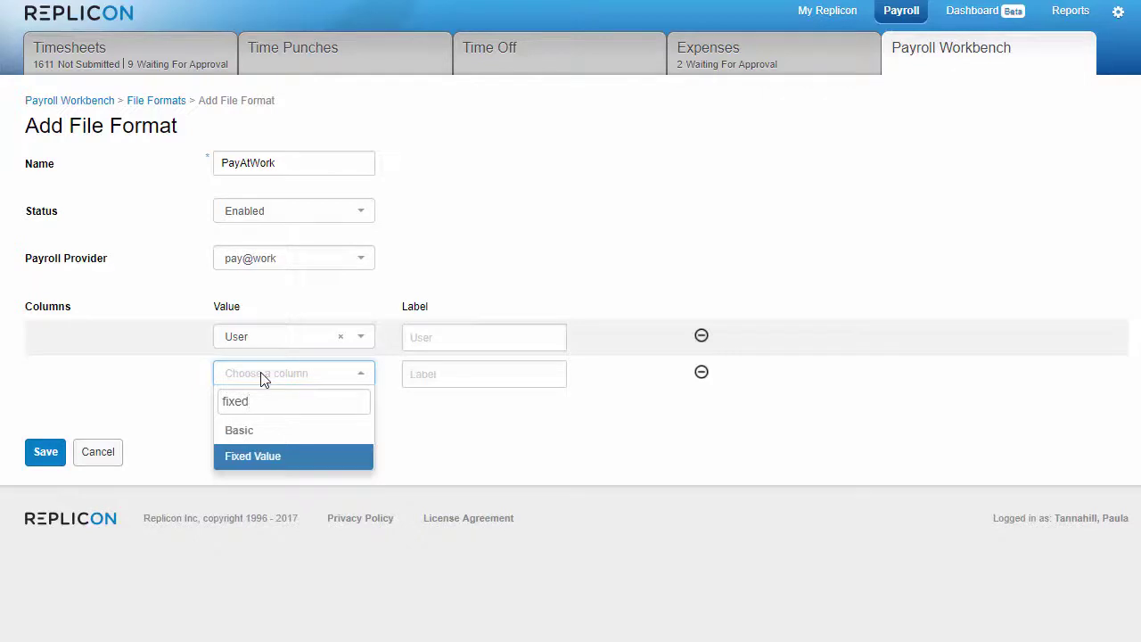
{"action": "left_click", "coordinate": [278, 451]}
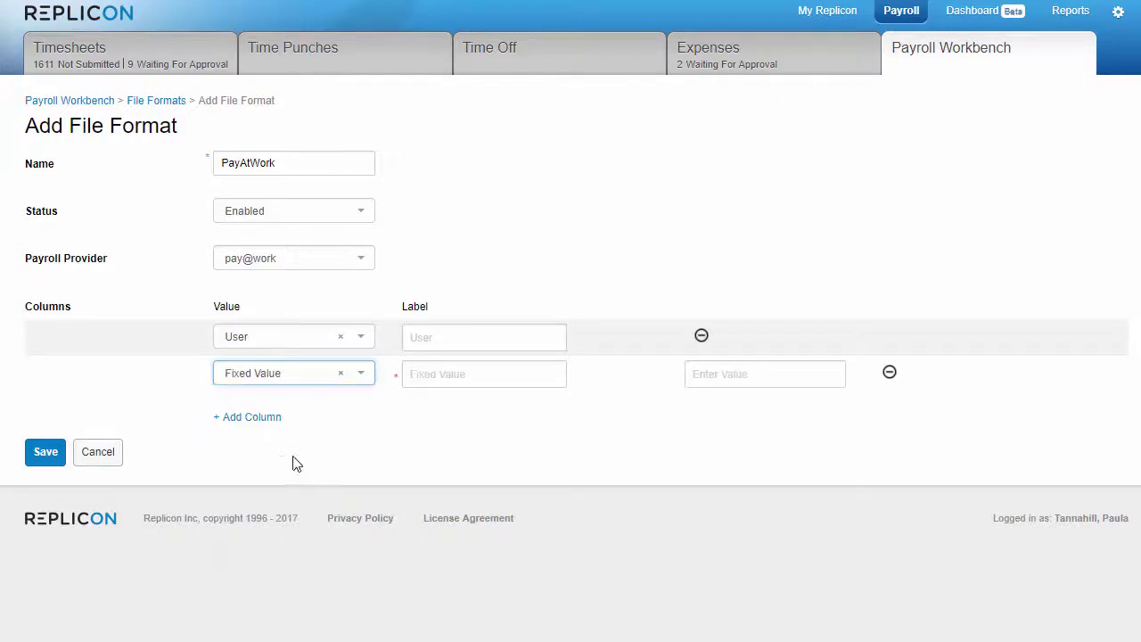
{"action": "left_click", "coordinate": [439, 373]}
{"action": "type", "text": "Compe"}
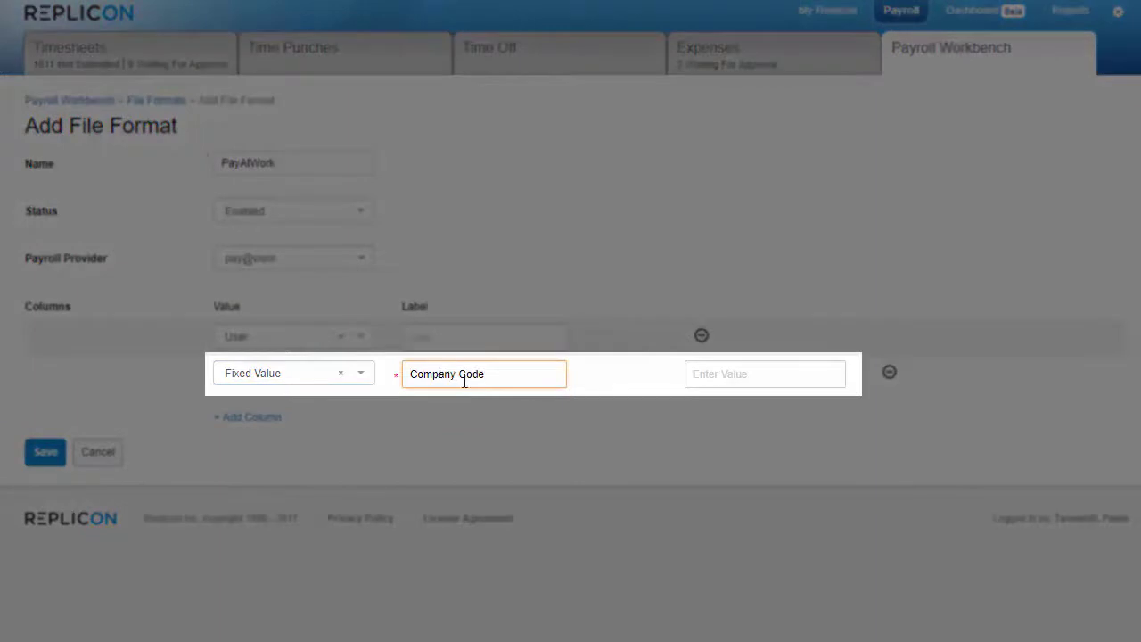
{"action": "left_click", "coordinate": [700, 371]}
{"action": "type", "text": "C"}
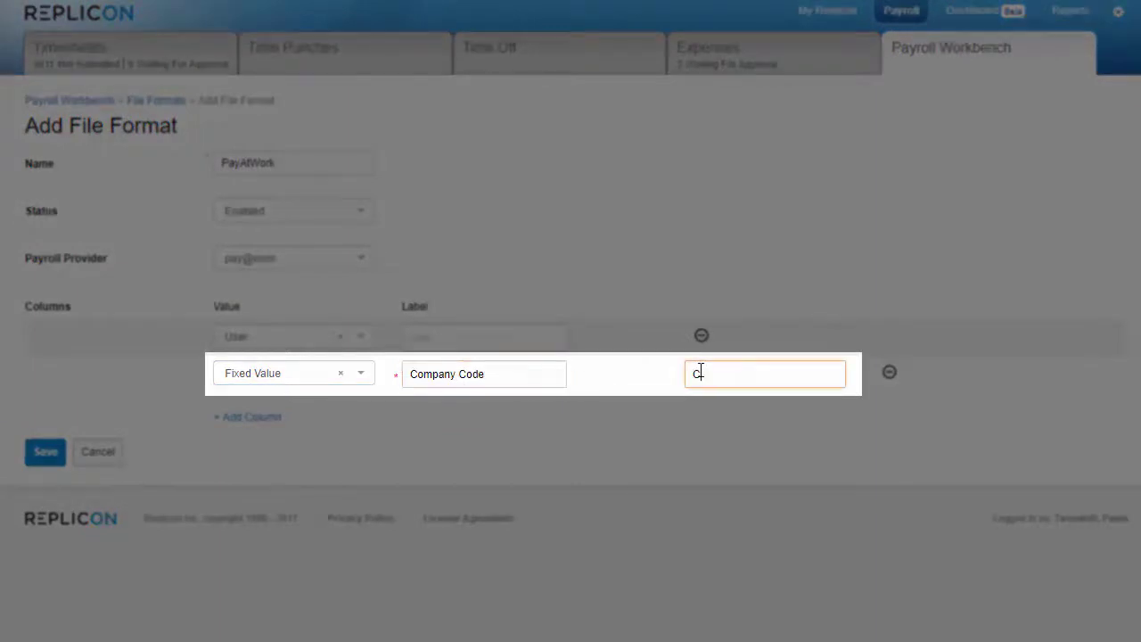
{"action": "type", "text": "OM-W3"}
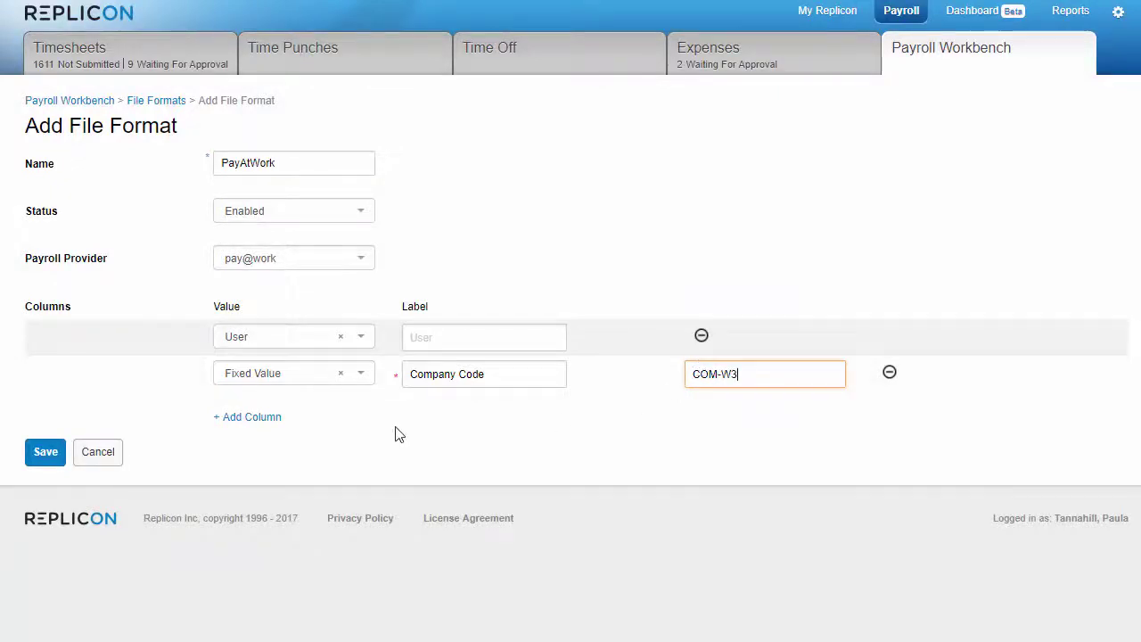
- Add Pay Code Name as the third column and start a fourth column row
{"action": "left_click", "coordinate": [268, 419]}
{"action": "left_click", "coordinate": [268, 411]}
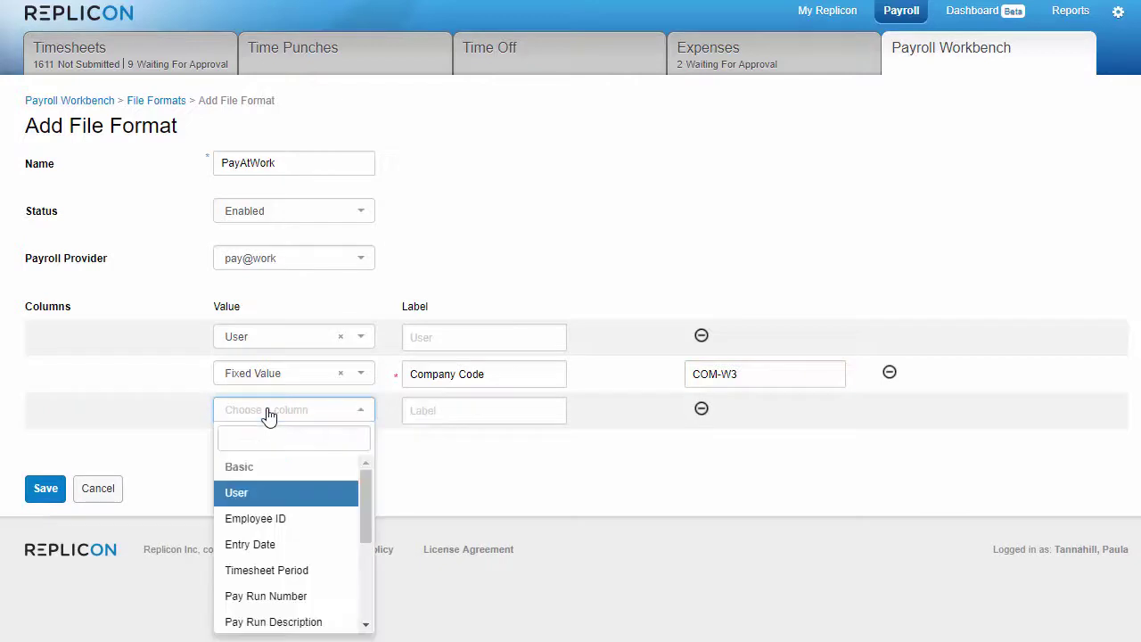
{"action": "scroll", "coordinate": [258, 485], "scroll_direction": "down", "scroll_amount": 5}
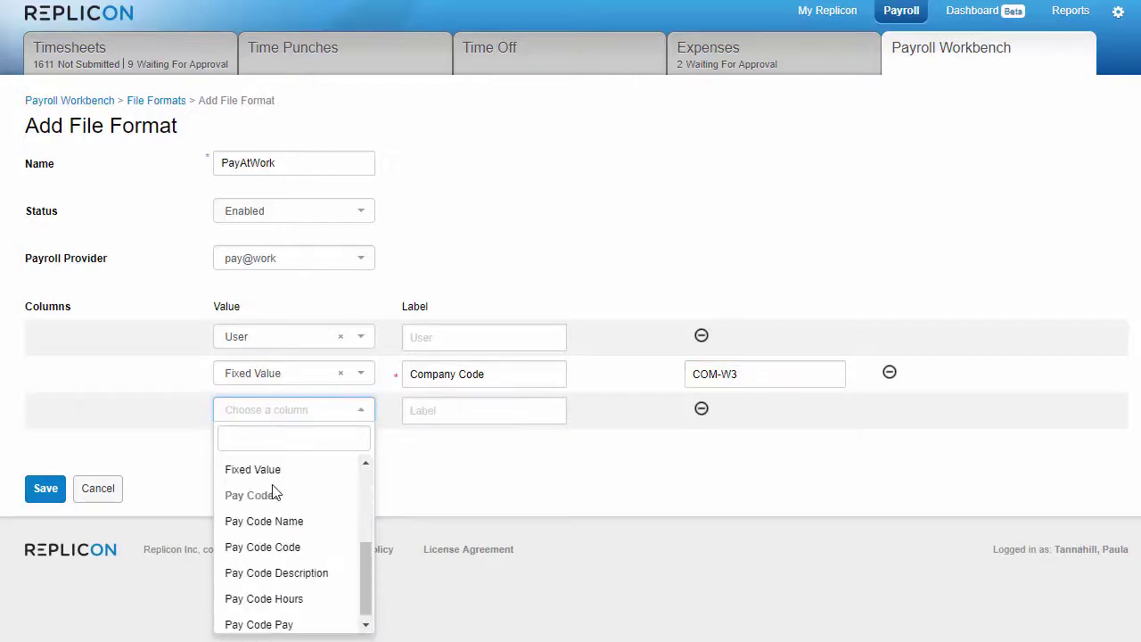
{"action": "left_click", "coordinate": [280, 520]}
{"action": "left_click", "coordinate": [258, 453]}
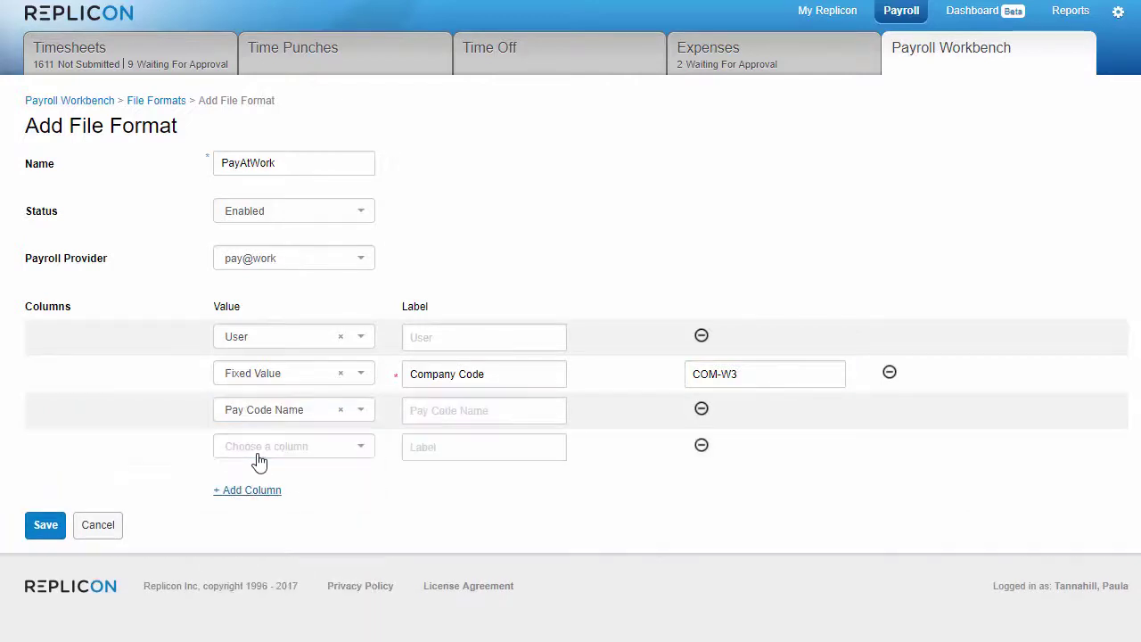
{"action": "left_click", "coordinate": [261, 452]}
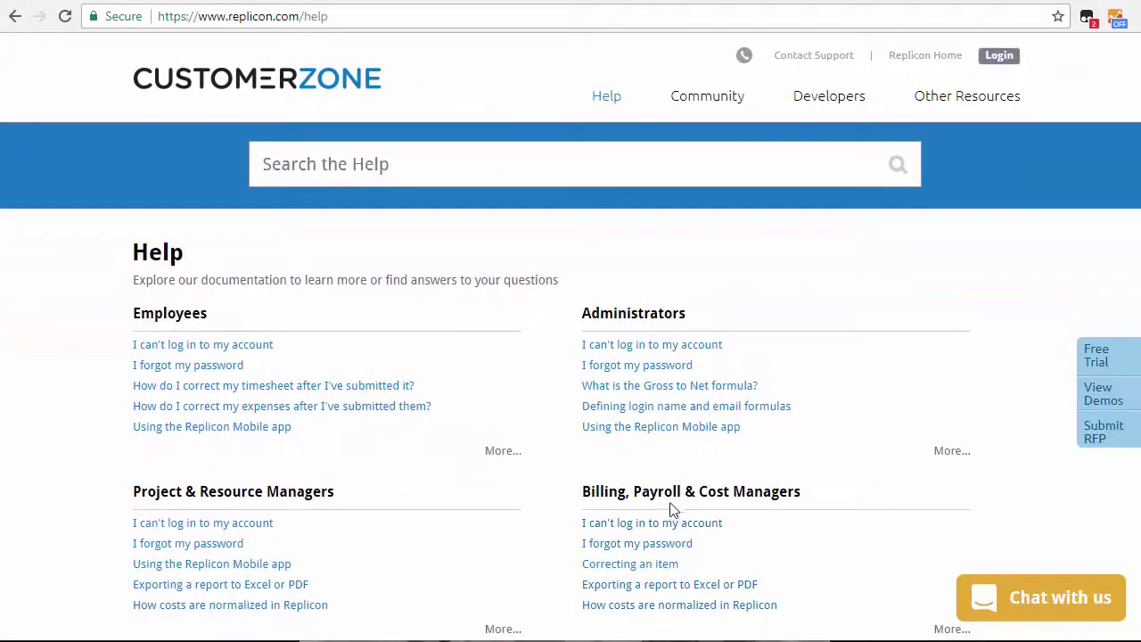
- Browse the Billing, Payroll & Cost Managers help section, then go to the Community page
{"action": "left_click", "coordinate": [670, 498]}
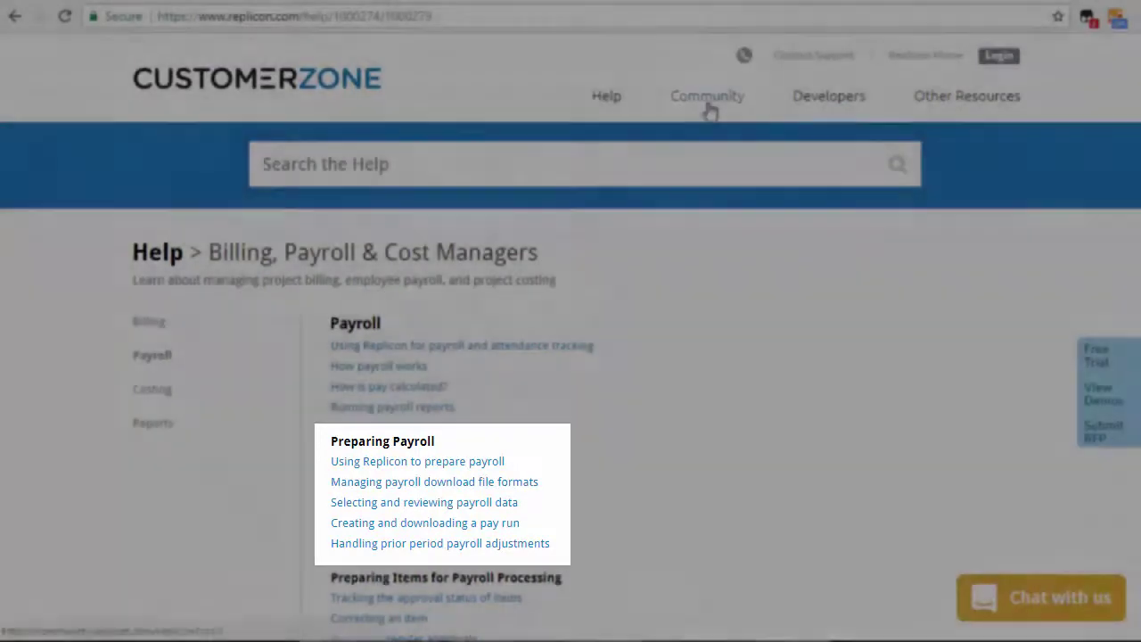
{"action": "left_click", "coordinate": [709, 105]}
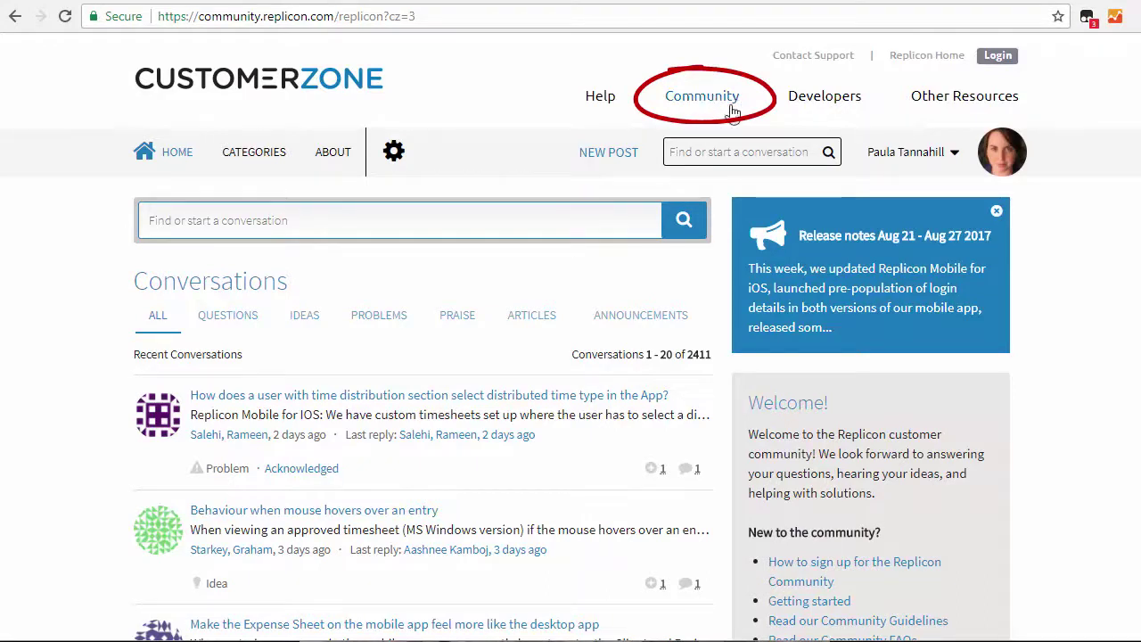
- Open Contact Support from the Customer Zone header
{"action": "left_click", "coordinate": [819, 60]}
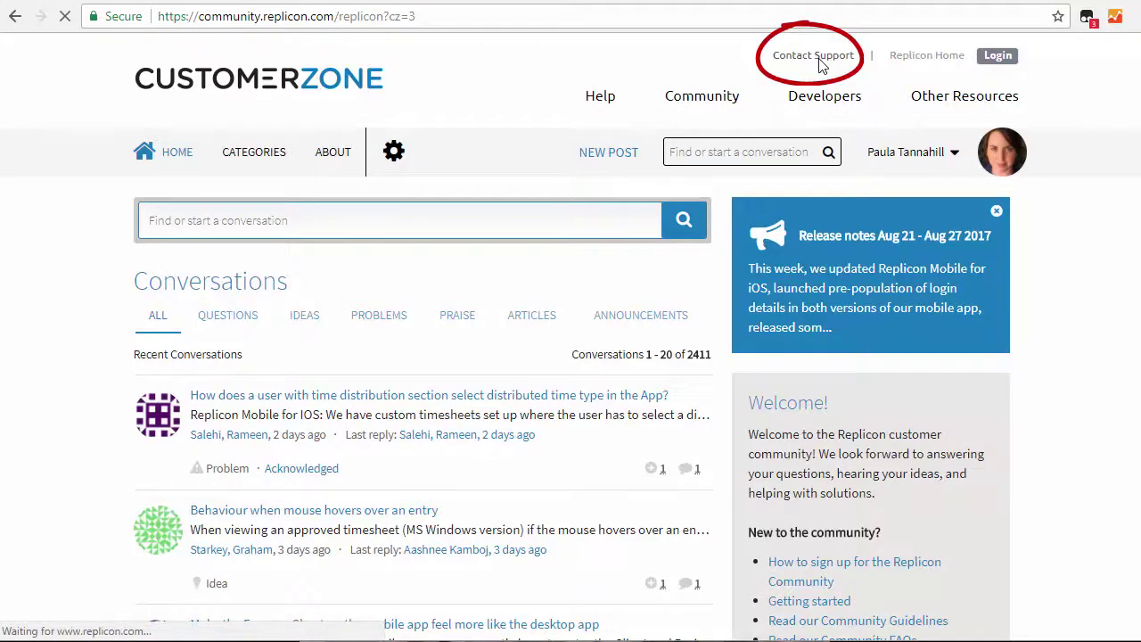